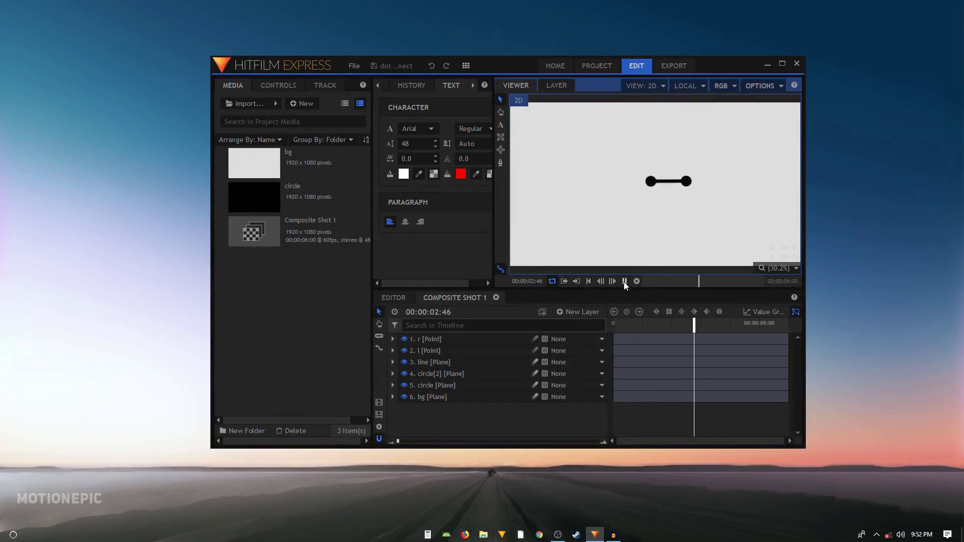
Maximize HitFilm, play and pause the finished two-dot preview, and bring up the File menu.
{"action": "left_click", "coordinate": [782, 65]}
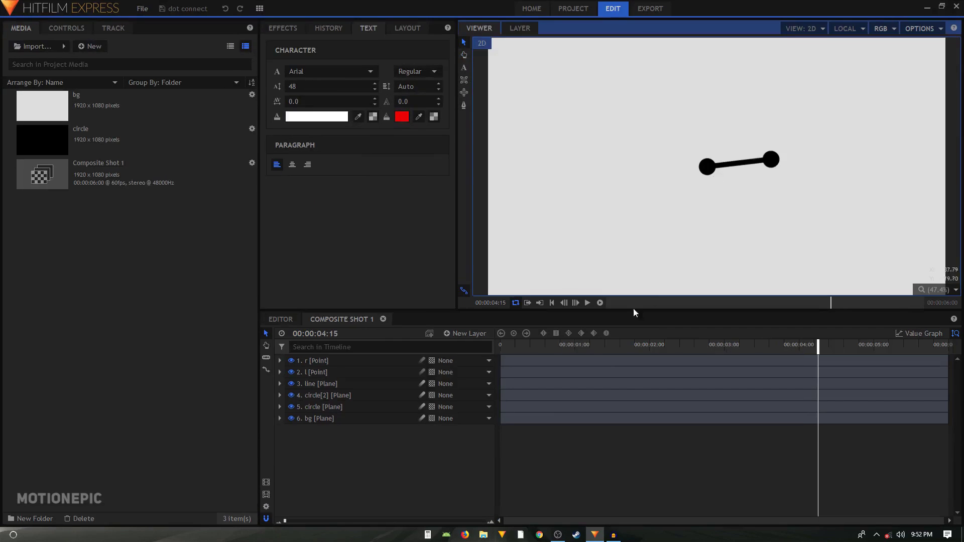
{"action": "left_click", "coordinate": [586, 303]}
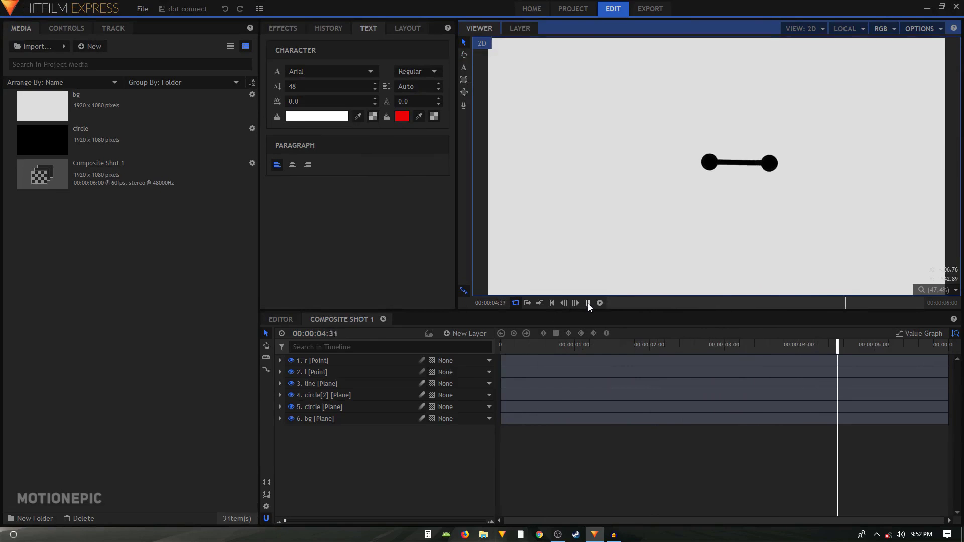
{"action": "left_click", "coordinate": [589, 303]}
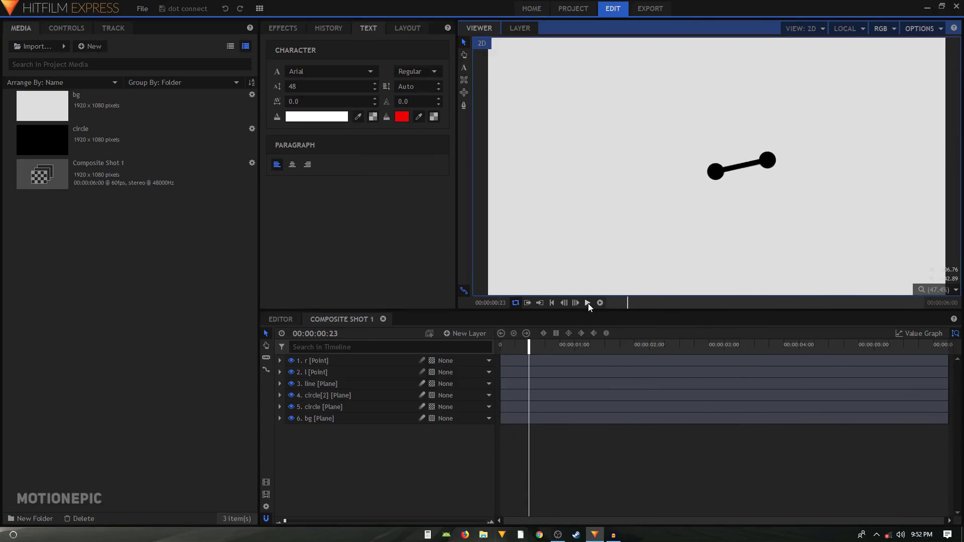
{"action": "left_click", "coordinate": [144, 9]}
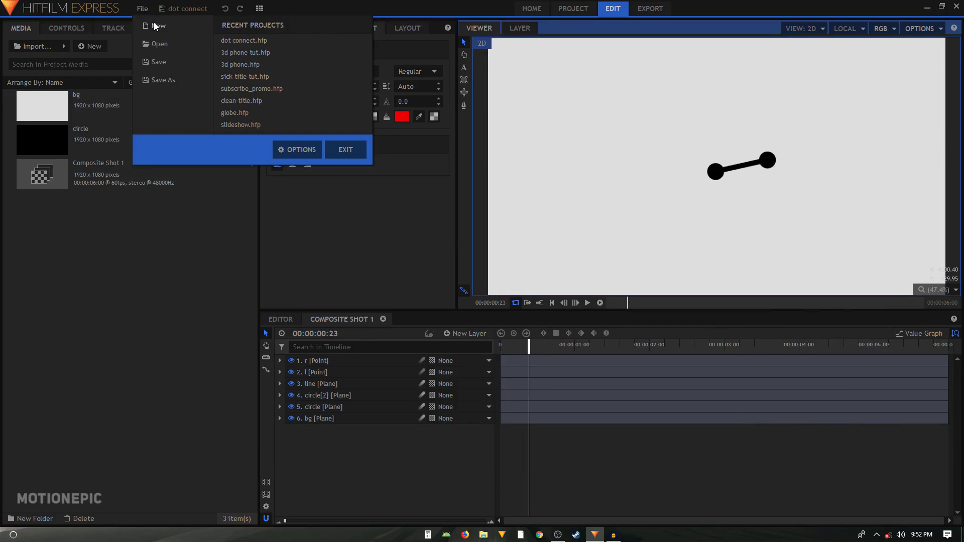
Start a new compositing project and add a white Plane layer named 'circle left'.
{"action": "left_click", "coordinate": [154, 26]}
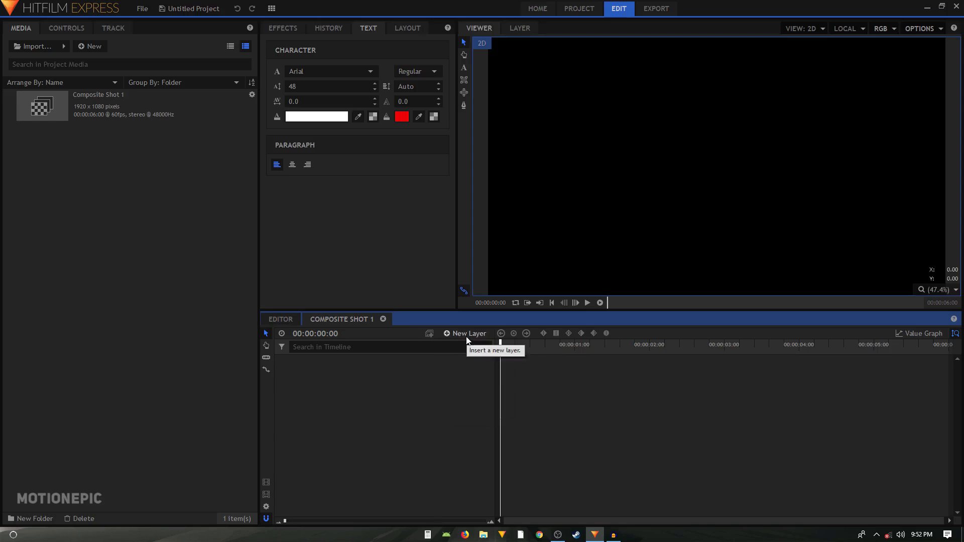
{"action": "left_click", "coordinate": [465, 334]}
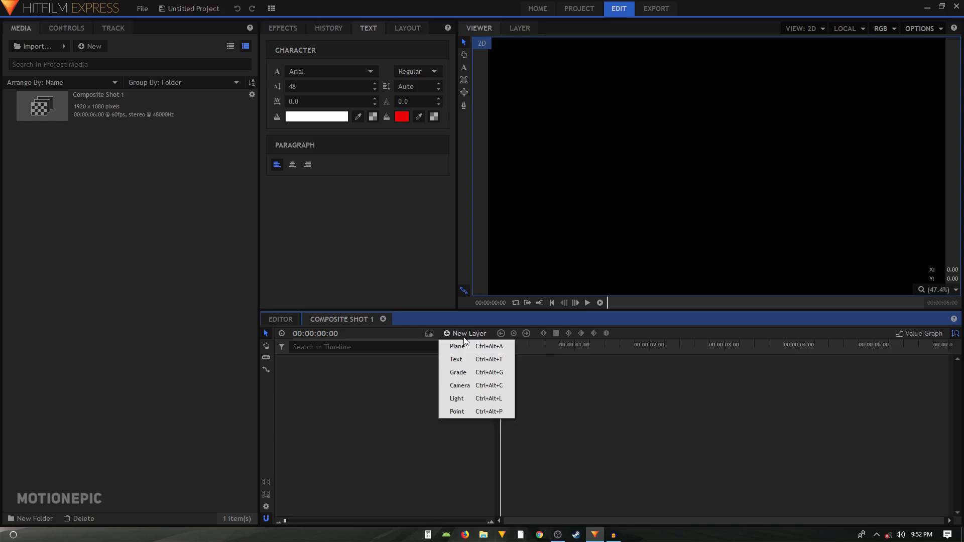
{"action": "left_click", "coordinate": [458, 346]}
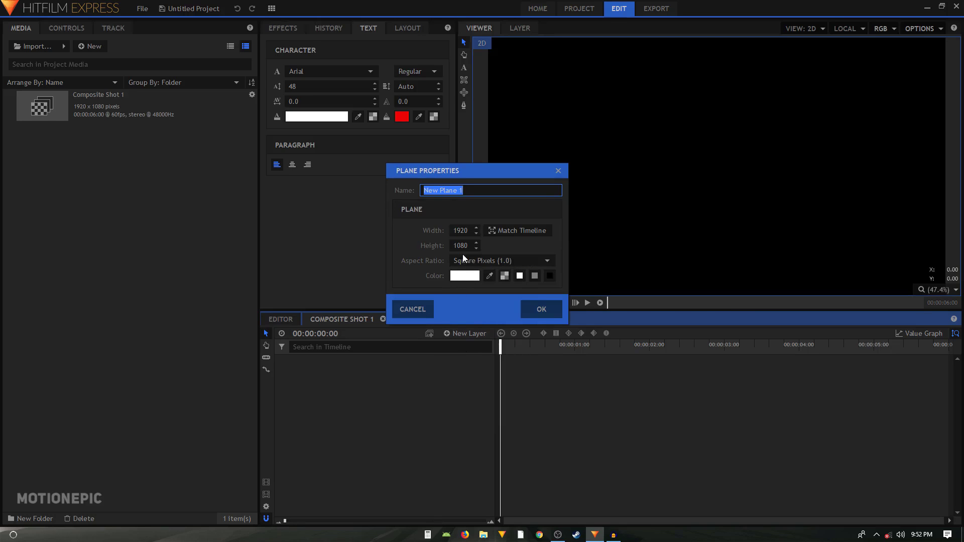
{"action": "type", "text": "circle left"}
{"action": "left_click", "coordinate": [460, 277]}
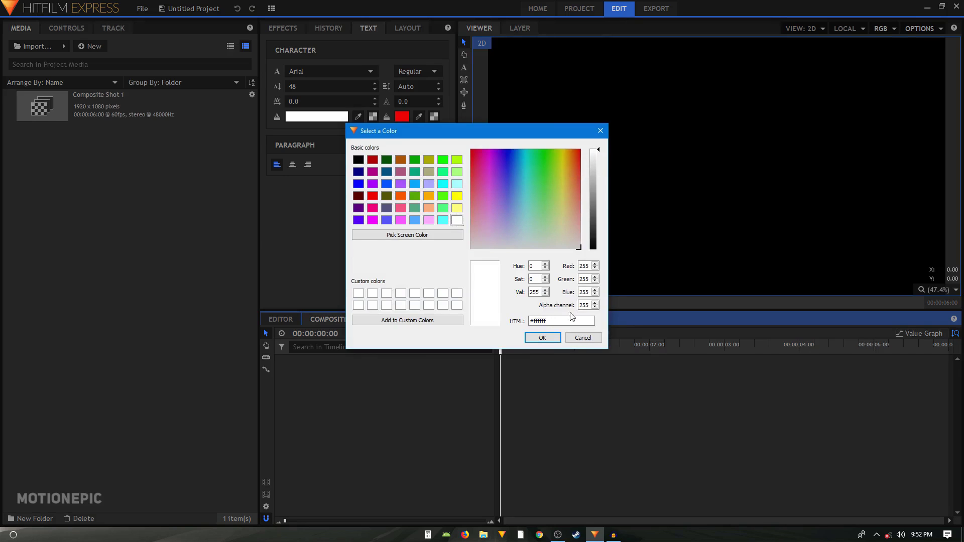
{"action": "left_click", "coordinate": [543, 338]}
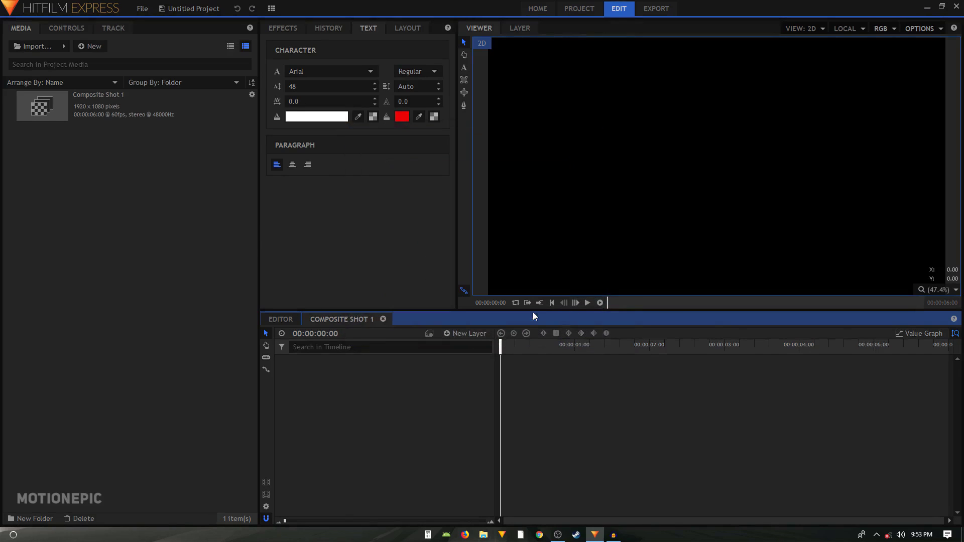
{"action": "left_click", "coordinate": [532, 312]}
{"action": "left_click", "coordinate": [276, 31]}
Apply the 1080p Title Safe Guide to circle left with Normal blend and black colour.
{"action": "left_click", "coordinate": [282, 46]}
{"action": "type", "text": "1080"}
{"action": "left_click_drag", "start_coordinate": [308, 100], "coordinate": [351, 371]}
{"action": "left_click", "coordinate": [301, 395]}
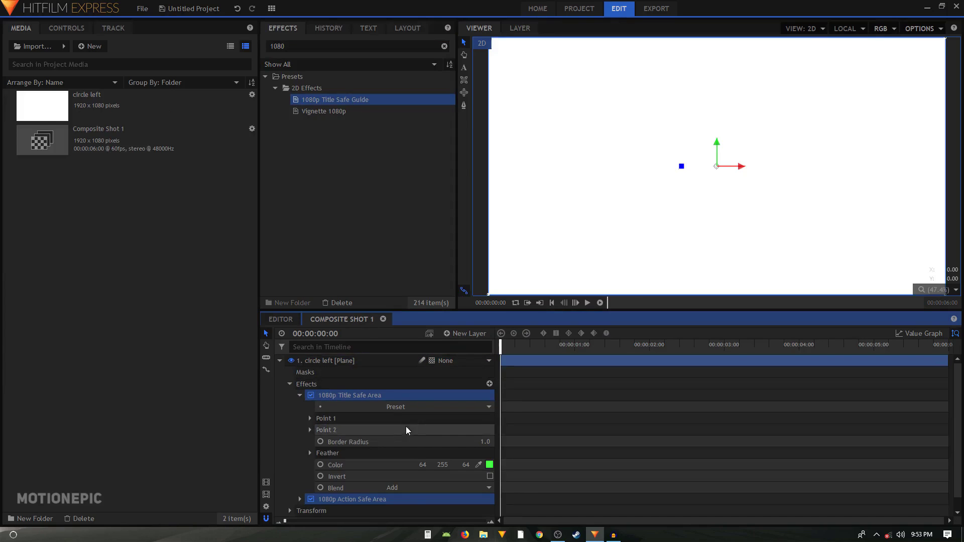
{"action": "left_click", "coordinate": [401, 493]}
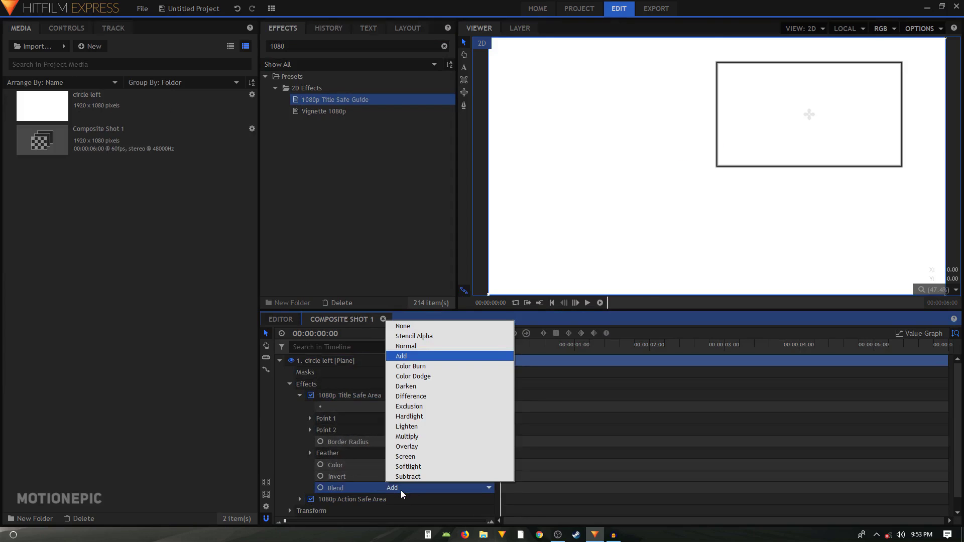
{"action": "left_click", "coordinate": [409, 346]}
{"action": "left_click", "coordinate": [489, 464]}
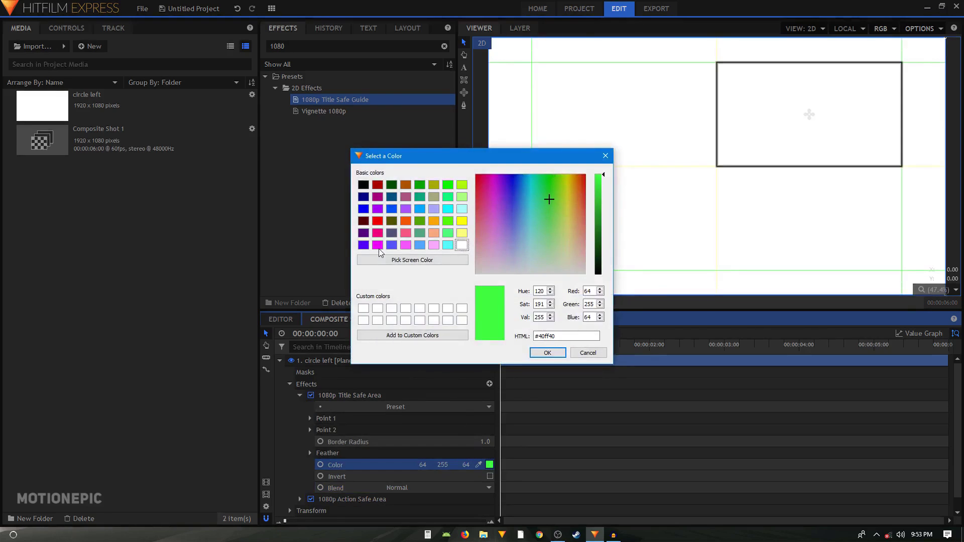
{"action": "left_click", "coordinate": [363, 186]}
{"action": "left_click", "coordinate": [547, 353]}
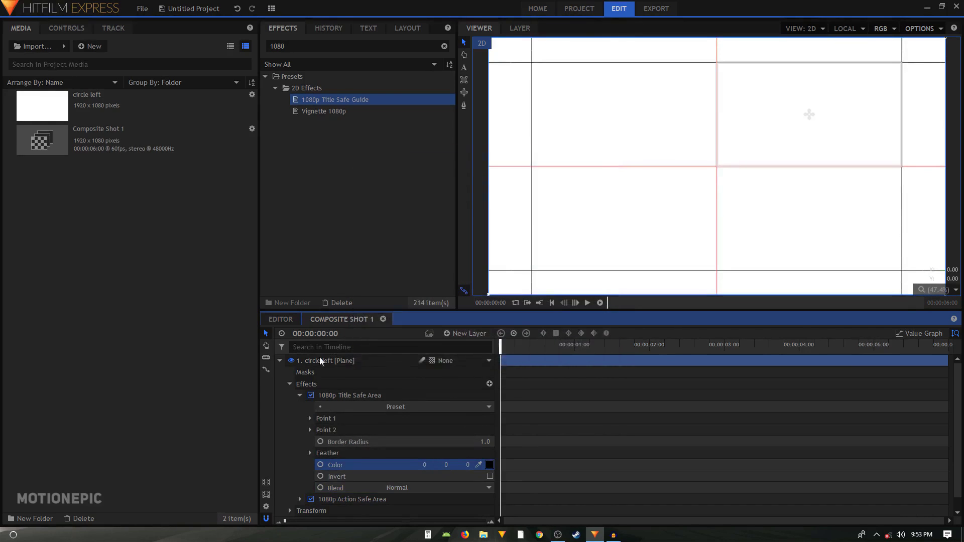
Collapse circle left's properties and reselect the circle left layer.
{"action": "left_click", "coordinate": [279, 360]}
{"action": "left_click", "coordinate": [301, 378]}
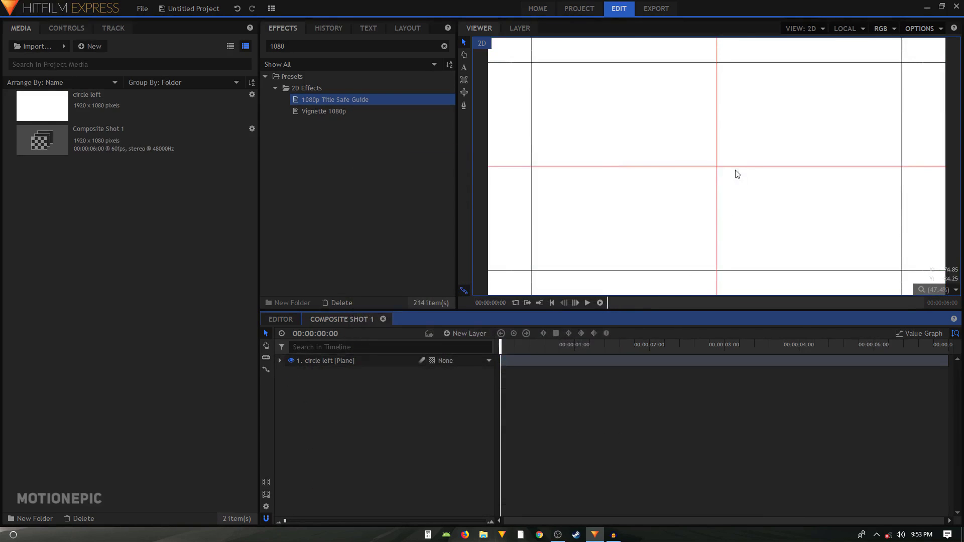
{"action": "scroll", "coordinate": [723, 171], "scroll_direction": "up", "scroll_amount": 1}
{"action": "scroll", "coordinate": [723, 170], "scroll_direction": "up", "scroll_amount": 4}
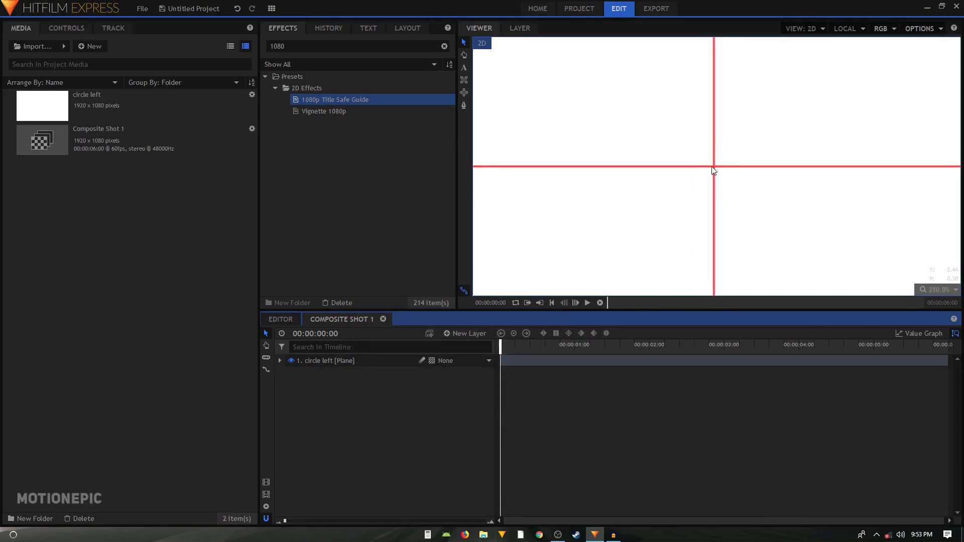
{"action": "scroll", "coordinate": [713, 165], "scroll_direction": "up", "scroll_amount": 1}
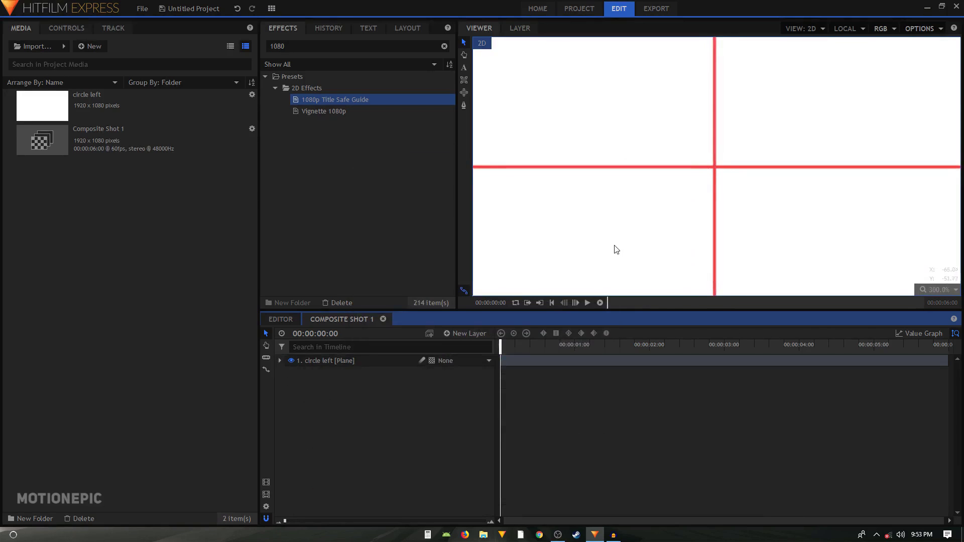
{"action": "left_click", "coordinate": [330, 361]}
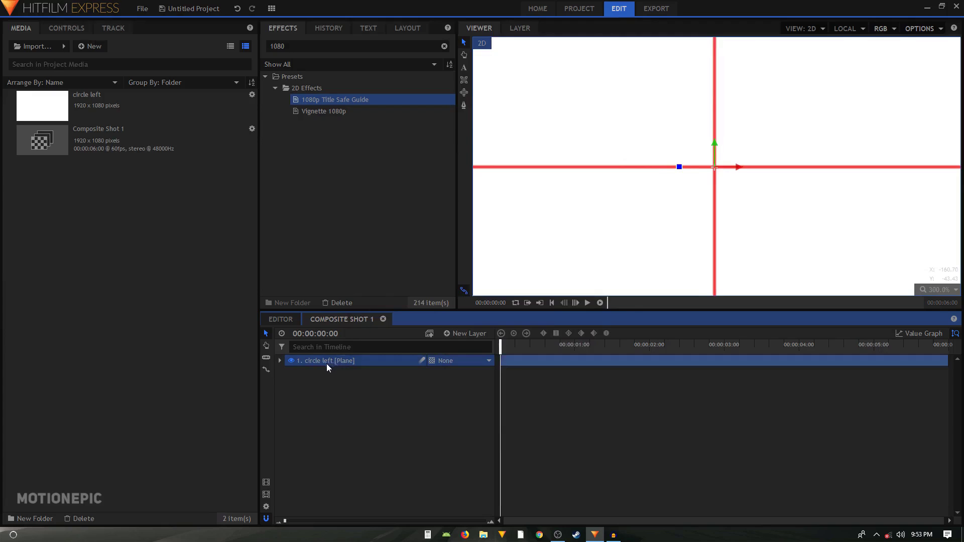
Draw an ellipse mask on circle left, leaving a white circle at the frame centre.
{"action": "left_click", "coordinate": [464, 93]}
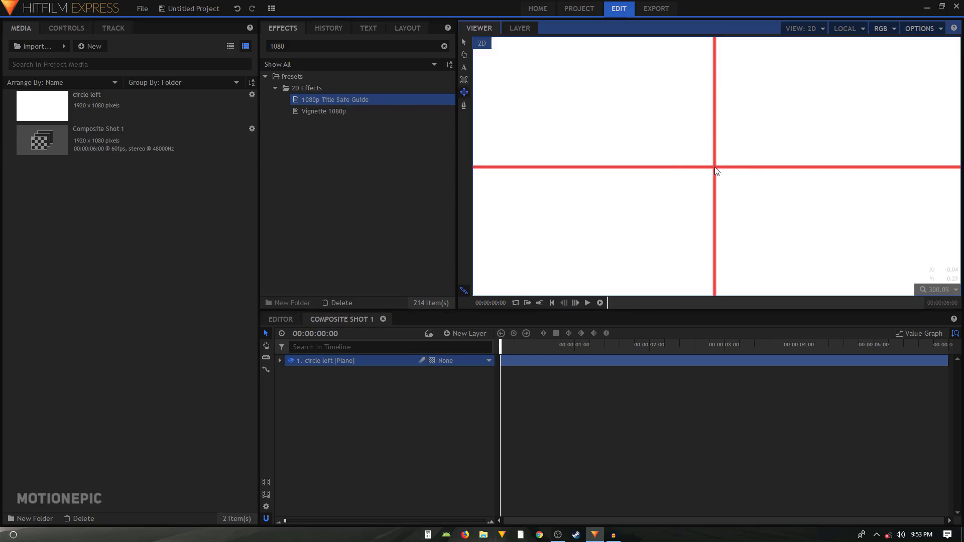
{"action": "left_click_drag", "start_coordinate": [716, 170], "coordinate": [761, 134]}
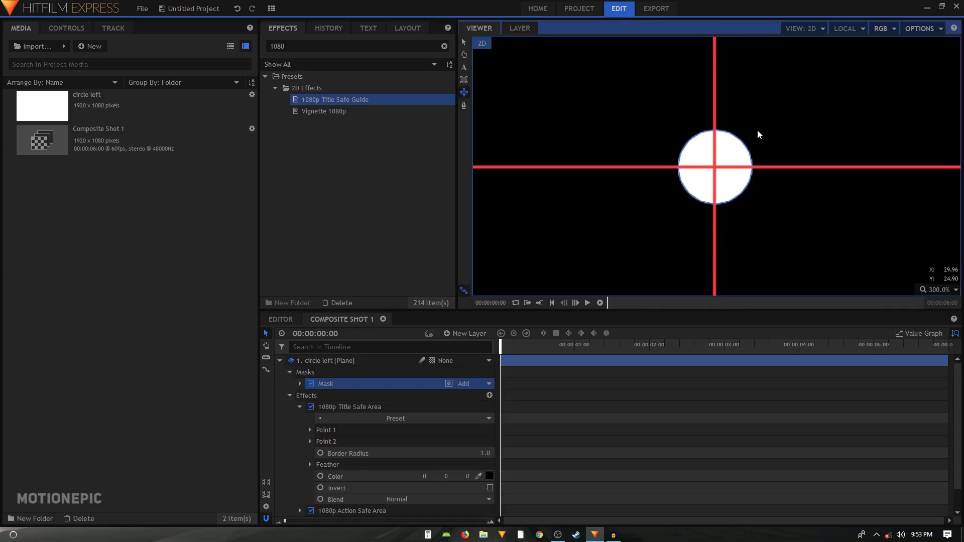
{"action": "left_click", "coordinate": [323, 409]}
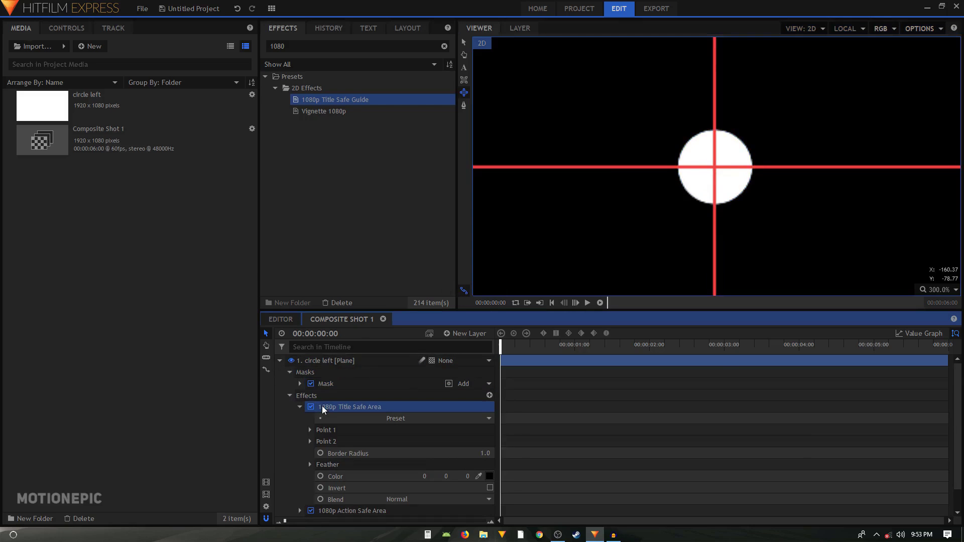
Delete both safe-area effects and expand the mask's Transform properties.
{"action": "key", "text": "Delete"}
{"action": "left_click", "coordinate": [344, 408]}
{"action": "key", "text": "Delete"}
{"action": "left_click", "coordinate": [280, 360]}
{"action": "left_click", "coordinate": [279, 360]}
{"action": "left_click", "coordinate": [299, 384]}
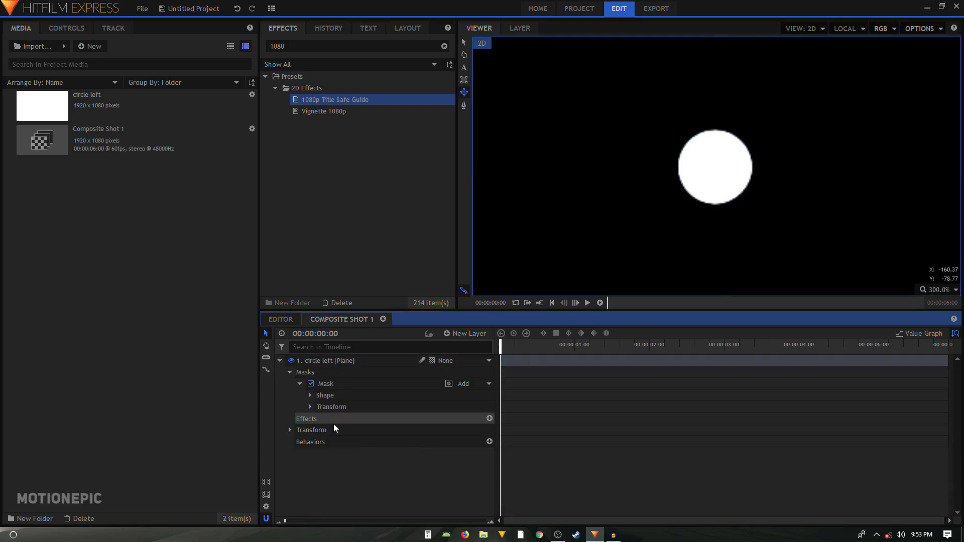
{"action": "left_click", "coordinate": [309, 407]}
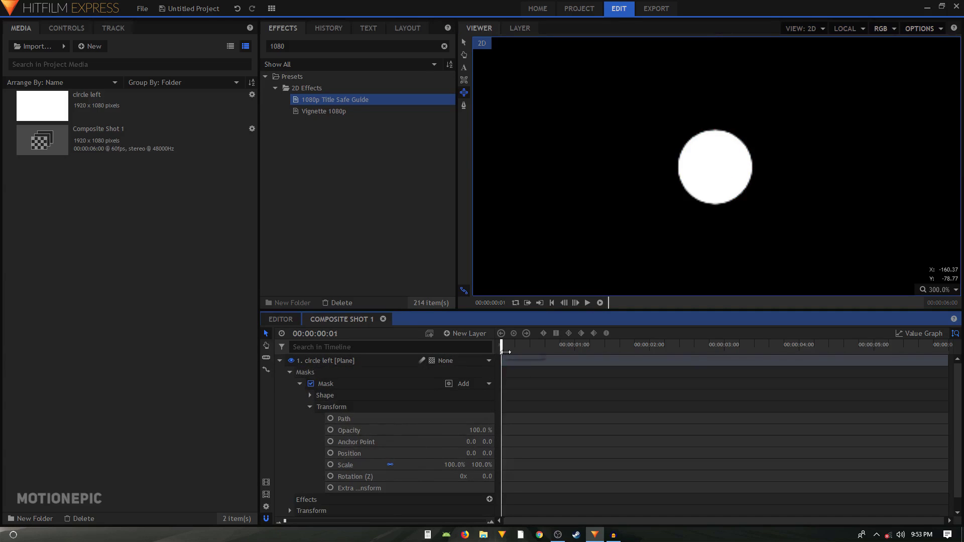
Keyframe the mask Position every ten frames, nudging the circle each time.
{"action": "left_click", "coordinate": [330, 453]}
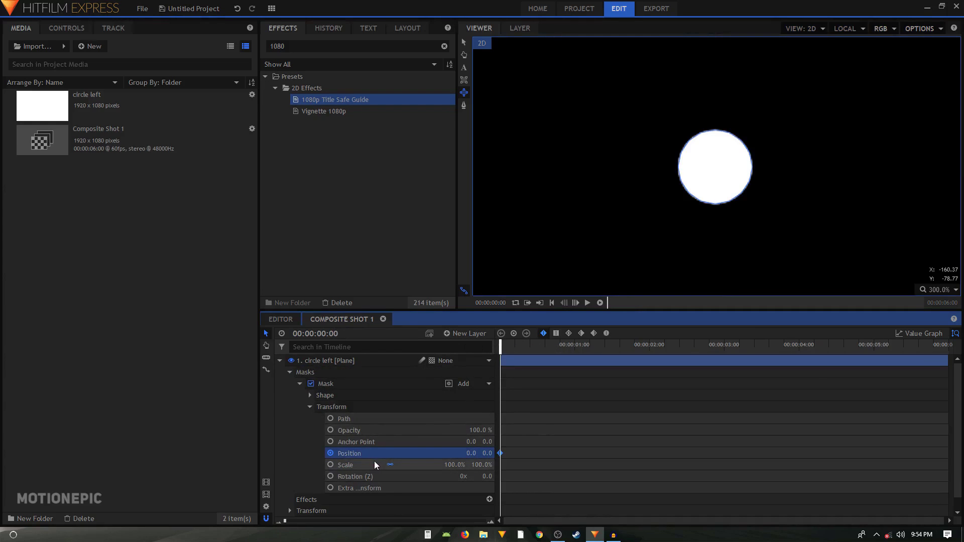
{"action": "key", "text": "shift+Right"}
{"action": "key", "text": "shift+Right"}
{"action": "mouse_move", "coordinate": [471, 453]}
{"action": "left_mouse_down"}
{"action": "mouse_move", "coordinate": [437, 453]}
{"action": "mouse_move", "coordinate": [489, 453]}
{"action": "mouse_move", "coordinate": [458, 453]}
{"action": "left_mouse_up"}
{"action": "key", "text": "shift+Right"}
{"action": "key", "text": "shift+Right"}
{"action": "key", "text": "shift+Right"}
{"action": "key", "text": "shift+Right"}
{"action": "mouse_move", "coordinate": [483, 454]}
{"action": "left_mouse_down"}
{"action": "mouse_move", "coordinate": [472, 454]}
{"action": "mouse_move", "coordinate": [481, 456]}
{"action": "left_mouse_up"}
{"action": "key", "text": "shift+Right"}
Copy and paste the position keyframes at 2:00, 2:59, 4:21 and near the end.
{"action": "left_click_drag", "start_coordinate": [517, 428], "coordinate": [579, 473]}
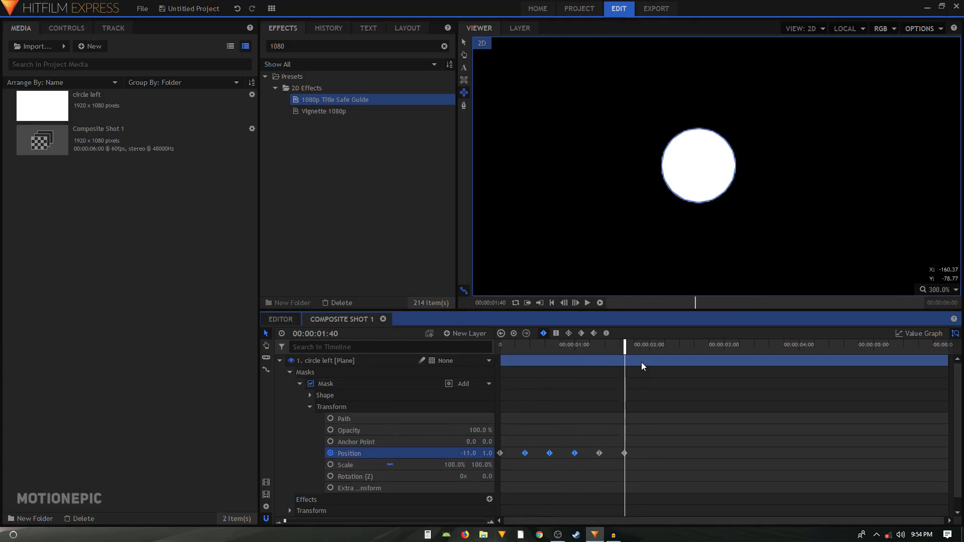
{"action": "key", "text": "shift+Right"}
{"action": "key", "text": "ctrl+v"}
{"action": "left_click_drag", "start_coordinate": [577, 435], "coordinate": [652, 471]}
{"action": "left_click_drag", "start_coordinate": [716, 347], "coordinate": [723, 350]}
{"action": "key", "text": "ctrl+v"}
{"action": "left_click_drag", "start_coordinate": [621, 434], "coordinate": [705, 473]}
{"action": "key", "text": "ctrl+c"}
{"action": "left_click_drag", "start_coordinate": [821, 346], "coordinate": [824, 351]}
{"action": "key", "text": "ctrl+v"}
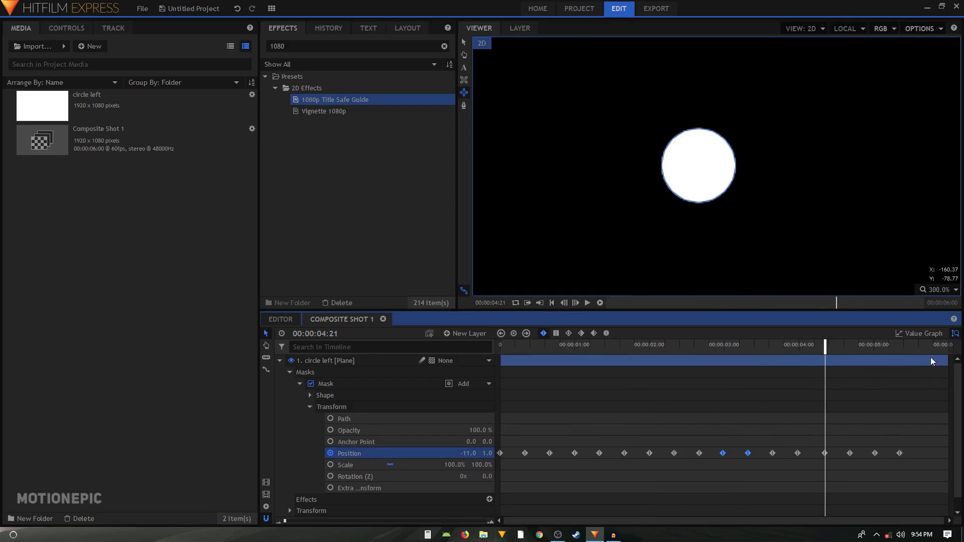
{"action": "left_click", "coordinate": [919, 345]}
{"action": "key", "text": "ctrl+v"}
Play the jittering circle from the start and stop it.
{"action": "key", "text": "Home"}
{"action": "key", "text": "space"}
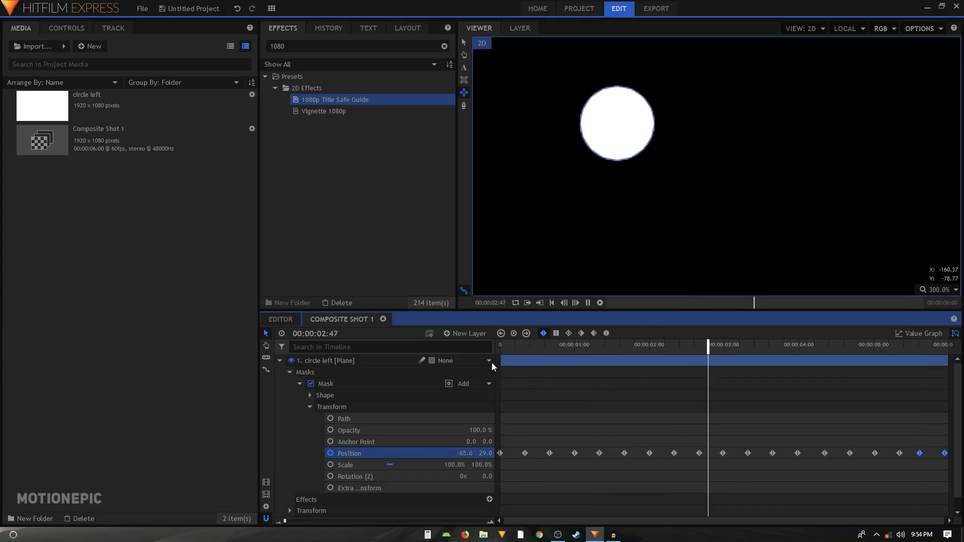
{"action": "key", "text": "space"}
Duplicate circle left and rename the copy 'circle right'.
{"action": "left_click", "coordinate": [279, 361]}
{"action": "left_click", "coordinate": [319, 361]}
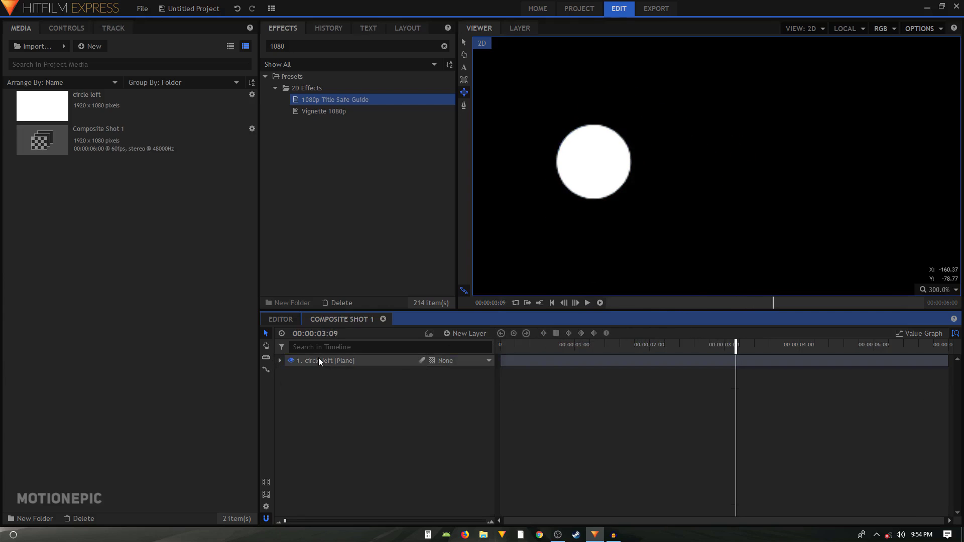
{"action": "key", "text": "ctrl+d"}
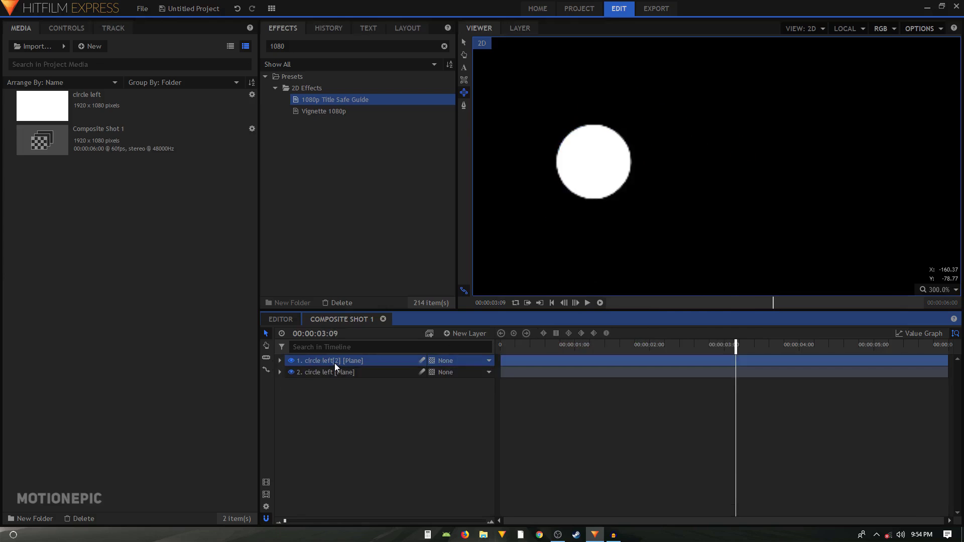
{"action": "double_click", "coordinate": [335, 362]}
{"action": "left_click_drag", "start_coordinate": [335, 360], "coordinate": [321, 360]}
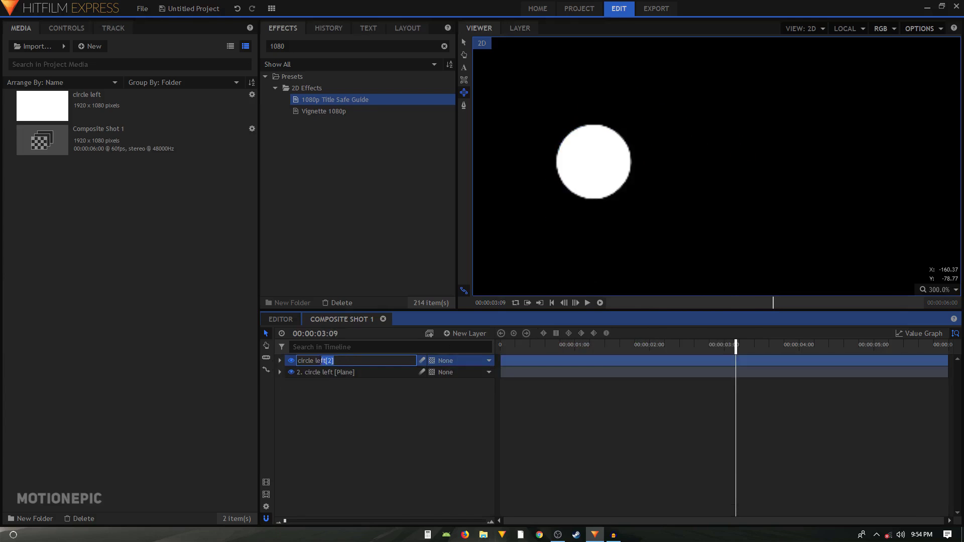
{"action": "type", "text": "r"}
{"action": "key", "text": "Return"}
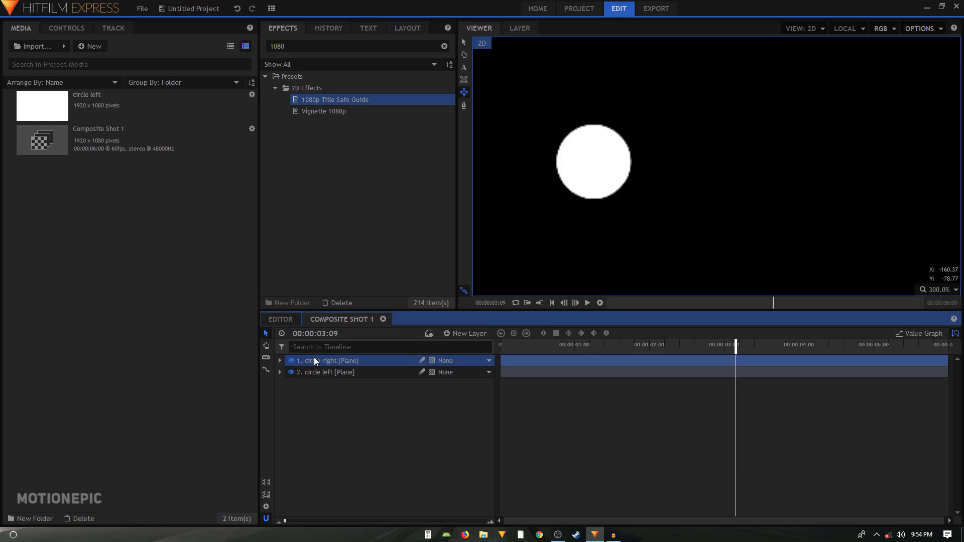
Remove the copied mask Position keyframes from circle right.
{"action": "left_click", "coordinate": [280, 360]}
{"action": "left_click", "coordinate": [290, 372]}
{"action": "left_click", "coordinate": [299, 384]}
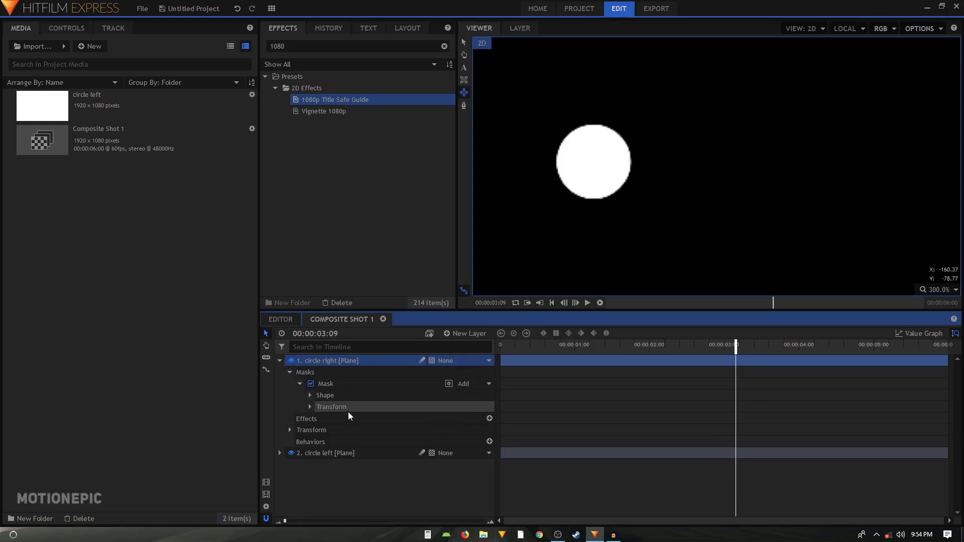
{"action": "left_click", "coordinate": [335, 408]}
{"action": "left_click", "coordinate": [309, 407]}
{"action": "left_click", "coordinate": [374, 453]}
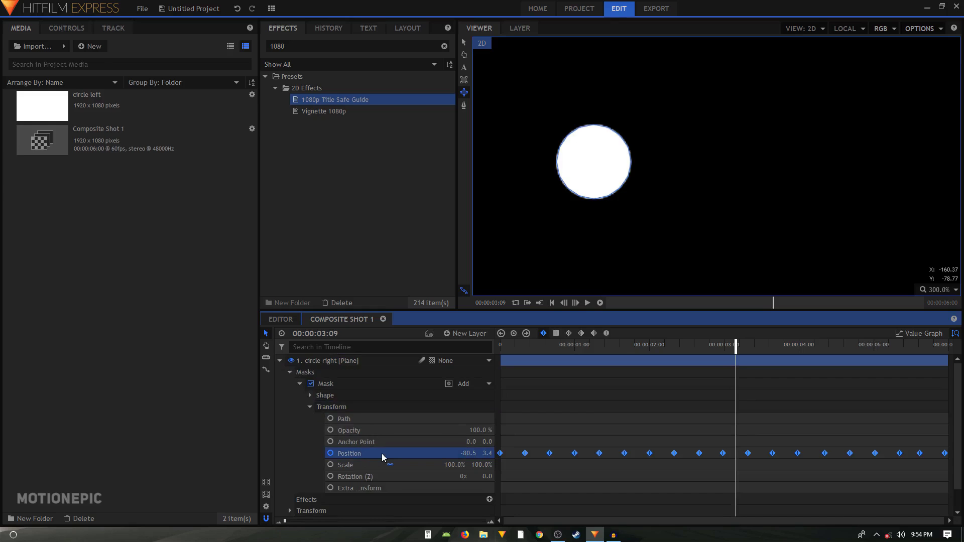
{"action": "key", "text": "Delete"}
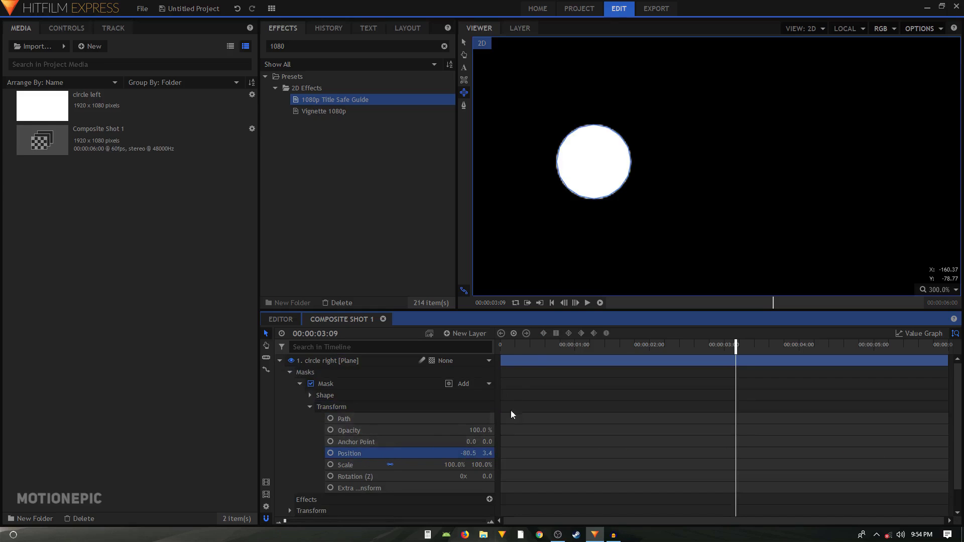
Set circle right's mask Position to 168, 0 and keyframe it at frame 0.
{"action": "left_click", "coordinate": [551, 303]}
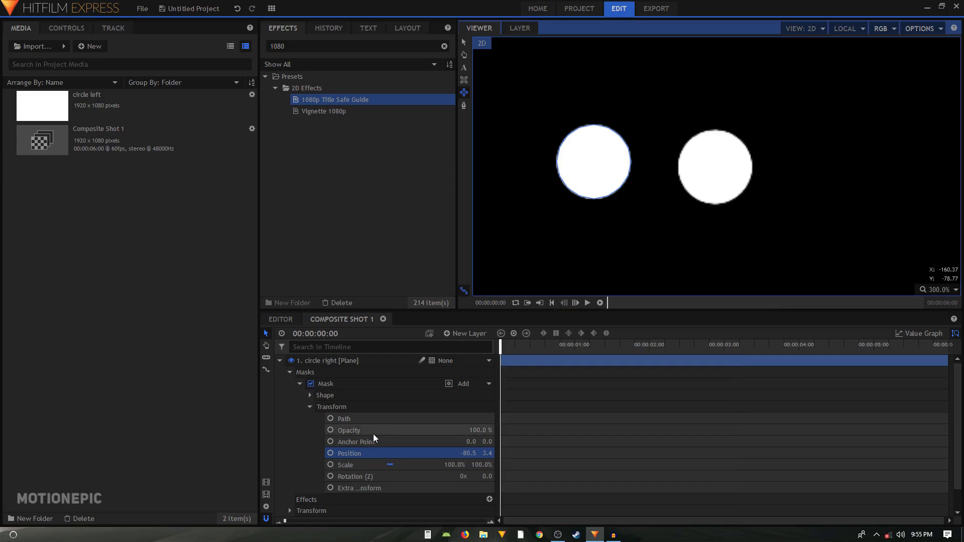
{"action": "left_click", "coordinate": [461, 452]}
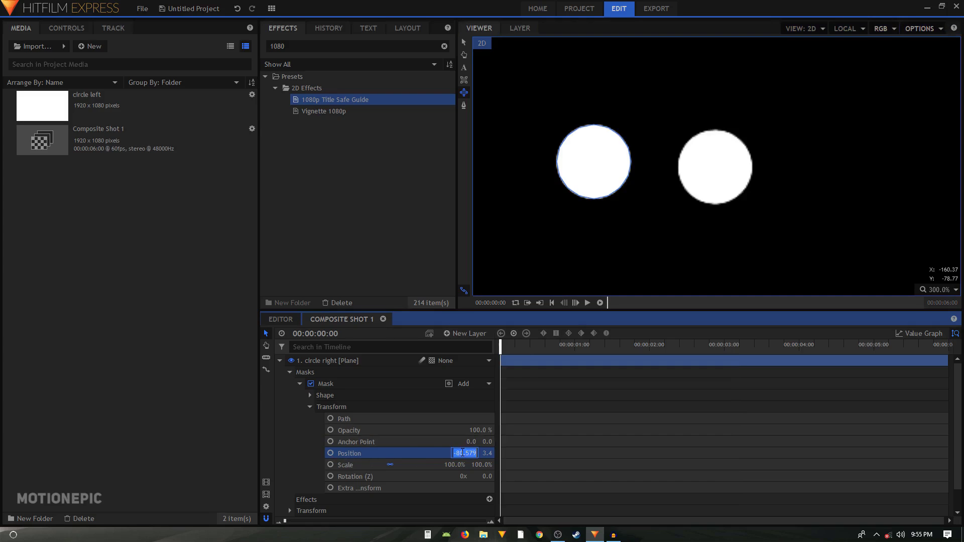
{"action": "type", "text": "0"}
{"action": "key", "text": "Tab"}
{"action": "type", "text": "0"}
{"action": "key", "text": "Return"}
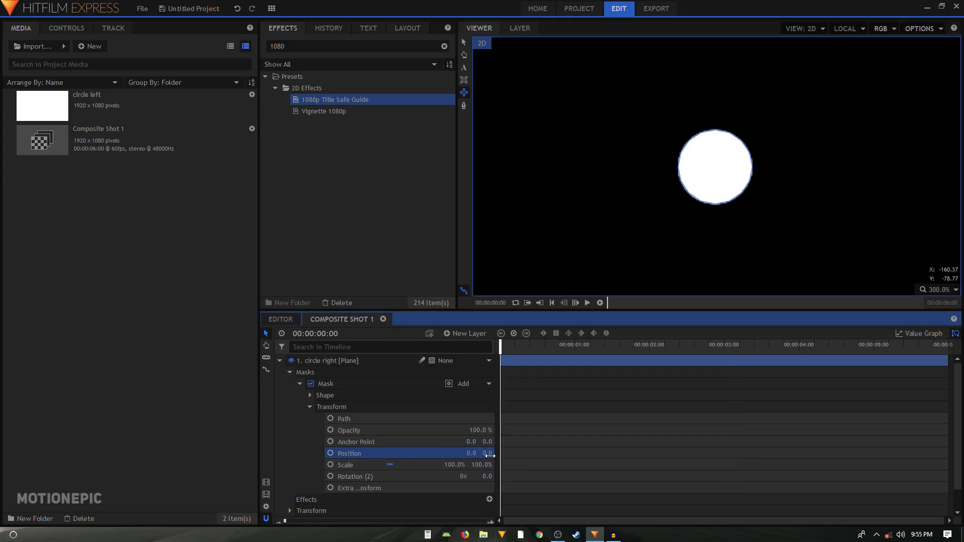
{"action": "left_click_drag", "start_coordinate": [470, 453], "coordinate": [525, 453]}
{"action": "left_click_drag", "start_coordinate": [763, 248], "coordinate": [663, 247]}
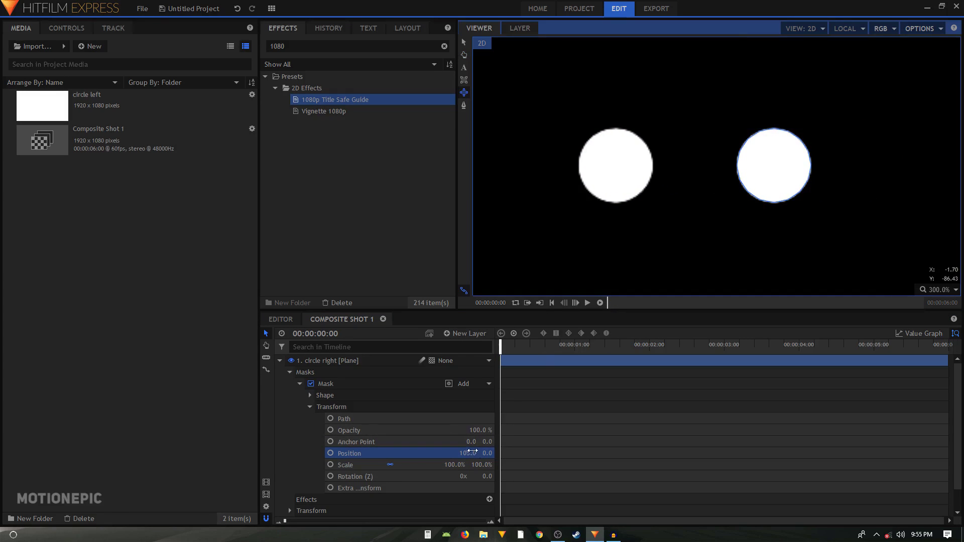
{"action": "left_click_drag", "start_coordinate": [474, 453], "coordinate": [506, 453]}
{"action": "left_click_drag", "start_coordinate": [670, 257], "coordinate": [624, 253]}
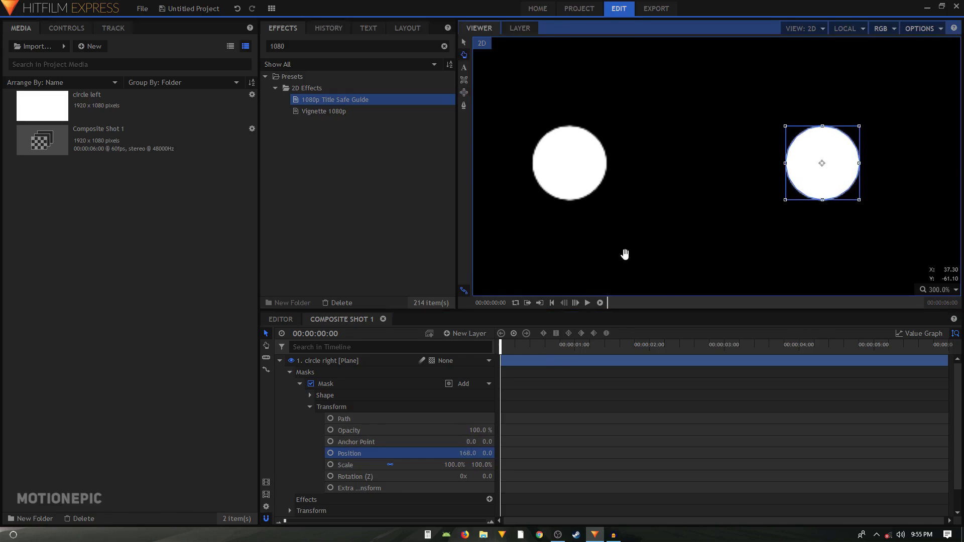
{"action": "left_click", "coordinate": [331, 453]}
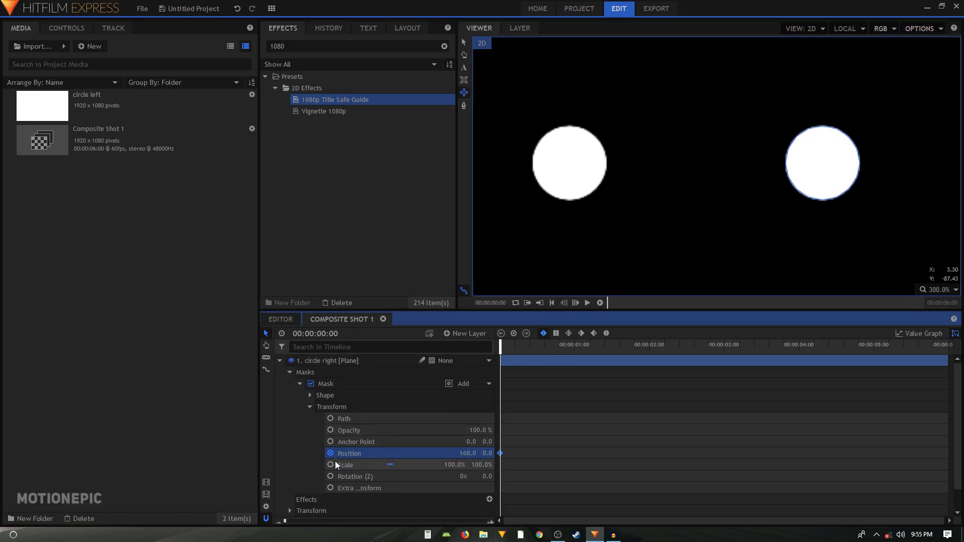
Add jitter Position keyframes to circle right's mask at successive frames.
{"action": "key", "text": "Right"}
{"action": "key", "text": "Right"}
{"action": "key", "text": "Right"}
{"action": "key", "text": "Right"}
{"action": "key", "text": "Right"}
{"action": "key", "text": "Right"}
{"action": "key", "text": "Right"}
{"action": "key", "text": "Right"}
{"action": "key", "text": "Right"}
{"action": "key", "text": "Right"}
{"action": "key", "text": "Right"}
{"action": "key", "text": "Right"}
{"action": "key", "text": "Right"}
{"action": "key", "text": "Right"}
{"action": "key", "text": "Right"}
{"action": "key", "text": "Right"}
{"action": "key", "text": "Right"}
{"action": "key", "text": "Right"}
{"action": "key", "text": "Right"}
{"action": "key", "text": "Right"}
{"action": "mouse_move", "coordinate": [486, 453]}
{"action": "left_mouse_down"}
{"action": "mouse_move", "coordinate": [504, 453]}
{"action": "mouse_move", "coordinate": [463, 455]}
{"action": "mouse_move", "coordinate": [487, 454]}
{"action": "left_mouse_up"}
{"action": "key", "text": "Right"}
{"action": "key", "text": "Right"}
{"action": "key", "text": "Right"}
{"action": "key", "text": "Right"}
{"action": "key", "text": "Right"}
{"action": "key", "text": "Right"}
{"action": "key", "text": "Right"}
{"action": "key", "text": "Right"}
{"action": "key", "text": "Right"}
{"action": "key", "text": "Right"}
{"action": "key", "text": "Right"}
{"action": "key", "text": "Right"}
{"action": "key", "text": "Right"}
{"action": "key", "text": "Right"}
{"action": "key", "text": "Right"}
{"action": "key", "text": "Right"}
{"action": "key", "text": "Right"}
{"action": "key", "text": "Right"}
{"action": "key", "text": "Right"}
{"action": "key", "text": "Right"}
{"action": "key", "text": "Right"}
{"action": "key", "text": "Right"}
{"action": "key", "text": "Right"}
{"action": "key", "text": "Right"}
{"action": "key", "text": "Right"}
{"action": "key", "text": "Right"}
{"action": "key", "text": "Right"}
{"action": "key", "text": "Right"}
{"action": "key", "text": "Right"}
{"action": "key", "text": "Right"}
{"action": "key", "text": "Right"}
{"action": "key", "text": "Right"}
{"action": "key", "text": "Right"}
{"action": "key", "text": "Right"}
{"action": "key", "text": "Right"}
{"action": "key", "text": "Right"}
{"action": "key", "text": "Right"}
{"action": "key", "text": "Right"}
{"action": "key", "text": "Right"}
{"action": "key", "text": "Right"}
{"action": "key", "text": "Right"}
{"action": "key", "text": "Right"}
{"action": "key", "text": "Right"}
{"action": "key", "text": "Right"}
{"action": "key", "text": "Right"}
{"action": "key", "text": "Right"}
{"action": "key", "text": "Right"}
{"action": "key", "text": "Right"}
{"action": "key", "text": "Right"}
{"action": "key", "text": "Right"}
{"action": "key", "text": "Right"}
{"action": "key", "text": "Right"}
{"action": "key", "text": "Right"}
{"action": "key", "text": "Right"}
{"action": "key", "text": "Right"}
{"action": "key", "text": "Right"}
{"action": "key", "text": "Right"}
{"action": "key", "text": "Right"}
{"action": "key", "text": "Right"}
{"action": "key", "text": "Right"}
{"action": "key", "text": "Right"}
{"action": "key", "text": "Right"}
{"action": "key", "text": "Right"}
{"action": "key", "text": "Right"}
{"action": "key", "text": "Right"}
{"action": "key", "text": "Right"}
{"action": "key", "text": "Right"}
{"action": "key", "text": "Right"}
{"action": "key", "text": "Right"}
{"action": "key", "text": "Right"}
{"action": "key", "text": "Right"}
{"action": "key", "text": "Right"}
{"action": "key", "text": "Right"}
{"action": "key", "text": "Right"}
{"action": "key", "text": "Right"}
{"action": "key", "text": "Right"}
{"action": "key", "text": "Right"}
{"action": "key", "text": "Right"}
{"action": "key", "text": "Right"}
{"action": "key", "text": "Right"}
{"action": "key", "text": "Right"}
{"action": "key", "text": "Right"}
{"action": "key", "text": "Right"}
{"action": "key", "text": "Right"}
{"action": "key", "text": "Right"}
{"action": "key", "text": "Right"}
{"action": "key", "text": "Right"}
{"action": "key", "text": "Right"}
{"action": "key", "text": "Right"}
{"action": "key", "text": "Right"}
{"action": "key", "text": "Right"}
{"action": "key", "text": "Right"}
{"action": "key", "text": "Right"}
{"action": "key", "text": "Right"}
{"action": "key", "text": "Right"}
{"action": "key", "text": "Right"}
{"action": "key", "text": "Right"}
{"action": "key", "text": "Right"}
{"action": "key", "text": "Right"}
{"action": "key", "text": "Right"}
{"action": "key", "text": "Right"}
{"action": "key", "text": "Right"}
{"action": "key", "text": "Right"}
{"action": "key", "text": "Right"}
{"action": "key", "text": "Right"}
{"action": "key", "text": "Right"}
{"action": "key", "text": "Right"}
{"action": "key", "text": "Right"}
{"action": "key", "text": "Right"}
{"action": "key", "text": "Right"}
{"action": "key", "text": "Right"}
{"action": "key", "text": "Right"}
{"action": "key", "text": "Right"}
{"action": "key", "text": "Right"}
{"action": "key", "text": "Right"}
{"action": "key", "text": "Right"}
{"action": "key", "text": "Right"}
{"action": "key", "text": "Right"}
{"action": "key", "text": "Right"}
{"action": "key", "text": "Right"}
{"action": "key", "text": "Right"}
{"action": "key", "text": "Right"}
{"action": "key", "text": "Right"}
{"action": "key", "text": "Right"}
{"action": "key", "text": "Right"}
{"action": "key", "text": "Right"}
{"action": "key", "text": "Right"}
{"action": "key", "text": "Right"}
{"action": "key", "text": "Right"}
{"action": "key", "text": "Right"}
{"action": "key", "text": "Right"}
{"action": "key", "text": "Right"}
{"action": "key", "text": "Right"}
{"action": "key", "text": "Right"}
{"action": "key", "text": "Right"}
{"action": "key", "text": "Right"}
{"action": "key", "text": "Right"}
{"action": "key", "text": "Right"}
{"action": "key", "text": "Right"}
{"action": "key", "text": "Right"}
{"action": "left_click", "coordinate": [857, 353]}
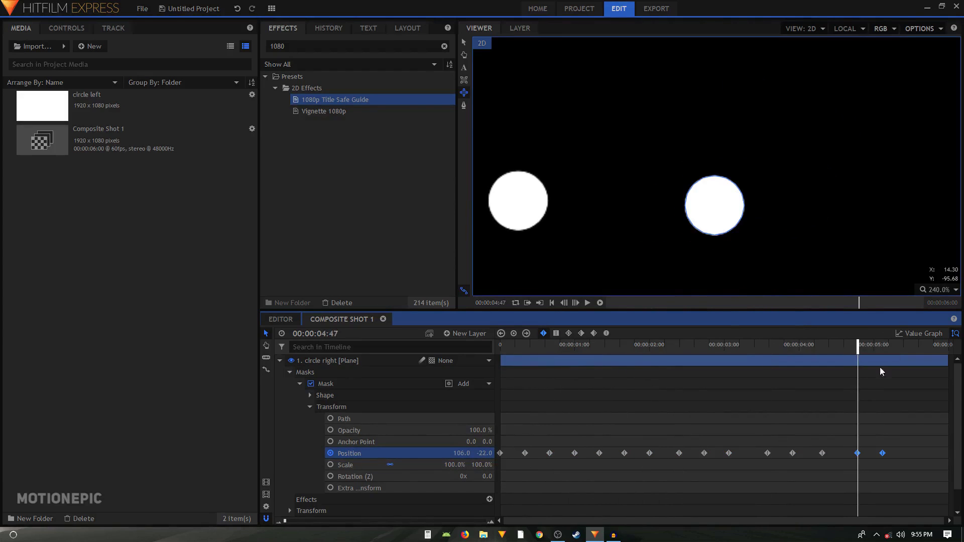
{"action": "left_click_drag", "start_coordinate": [857, 352], "coordinate": [737, 354]}
Play back both jittering circles from the start, then collapse circle right.
{"action": "key", "text": "Home"}
{"action": "key", "text": "space"}
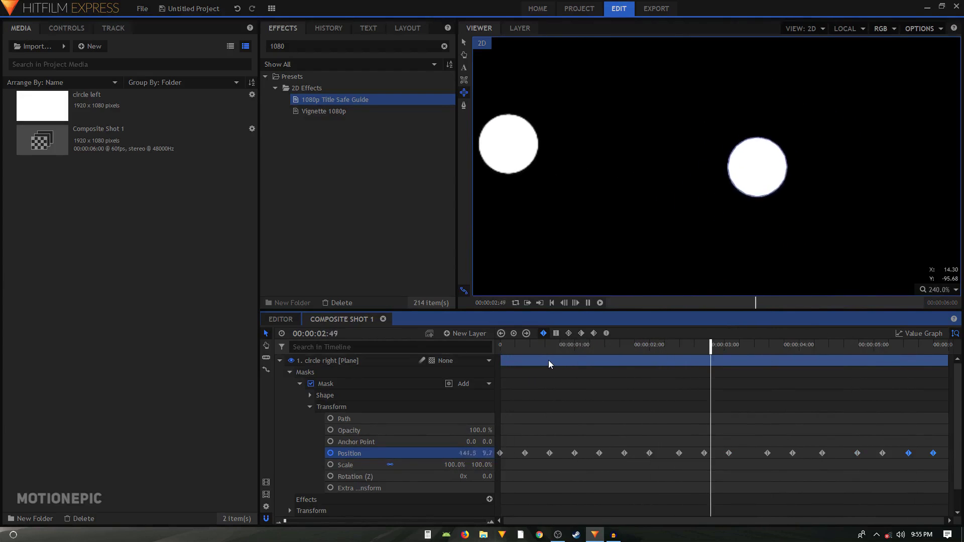
{"action": "key", "text": "space"}
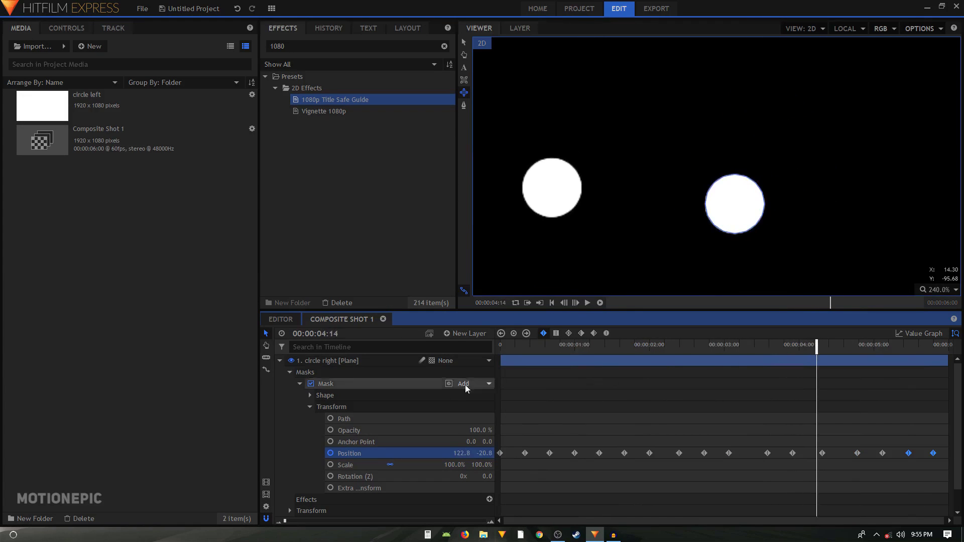
{"action": "left_click", "coordinate": [280, 360]}
Add a New Point layer and return the playhead to the start.
{"action": "left_click", "coordinate": [462, 334]}
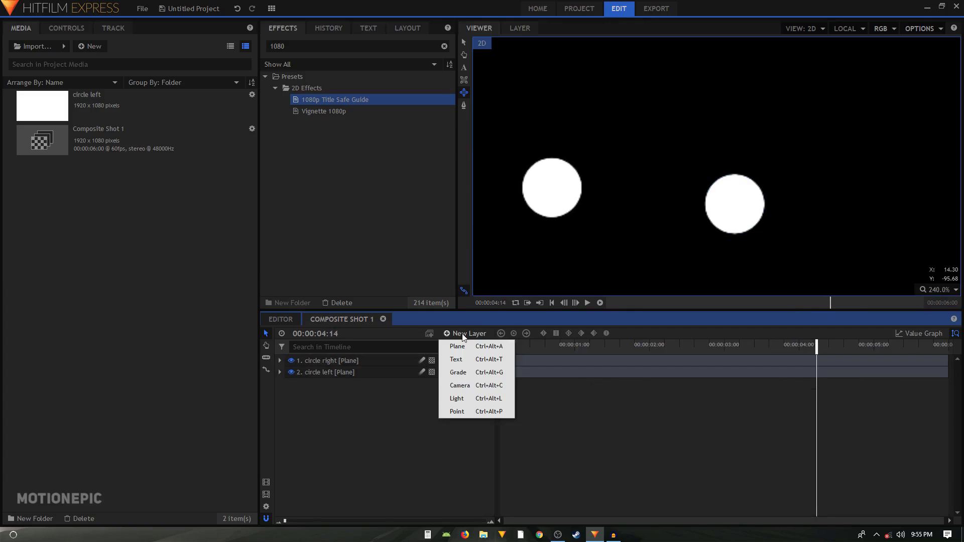
{"action": "left_click", "coordinate": [467, 409]}
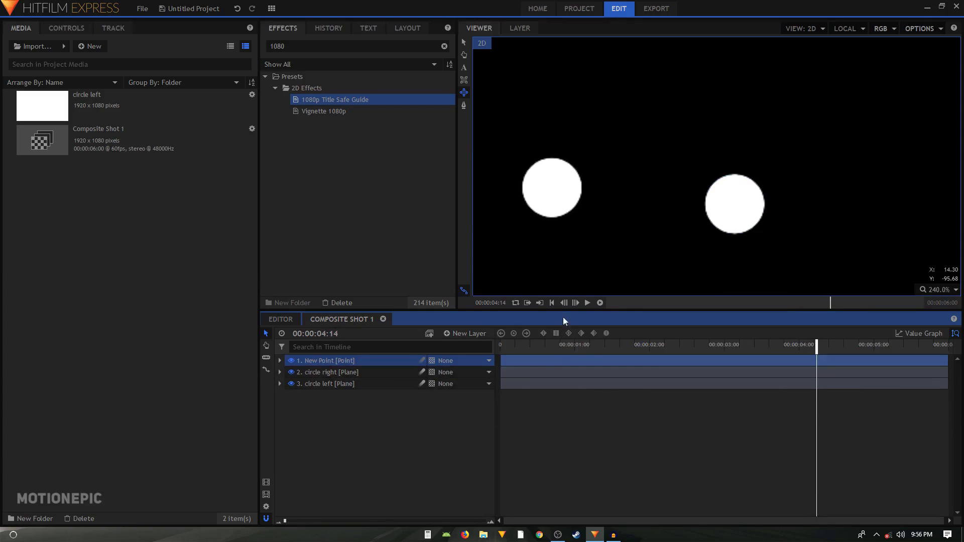
{"action": "left_click", "coordinate": [551, 303]}
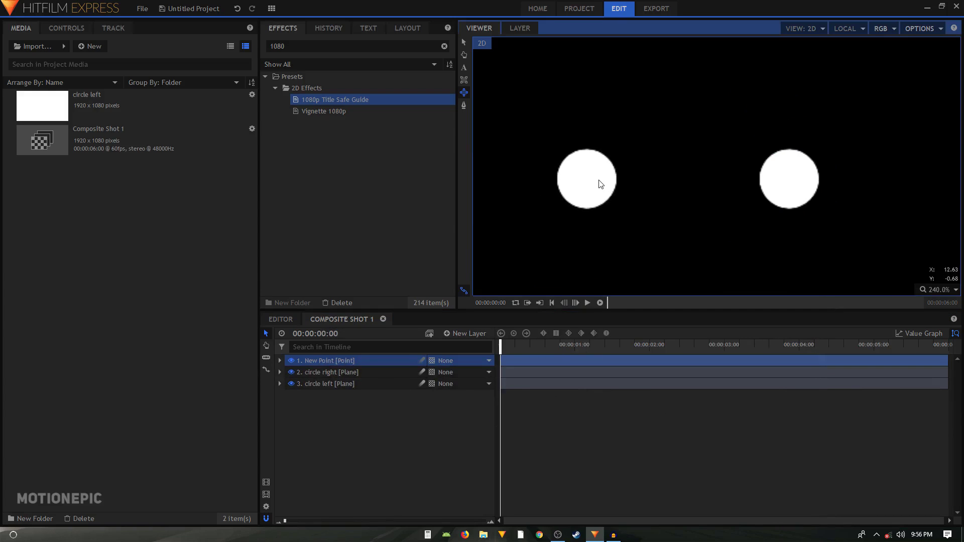
{"action": "scroll", "coordinate": [602, 182], "scroll_direction": "down", "scroll_amount": 1}
{"action": "scroll", "coordinate": [602, 182], "scroll_direction": "down", "scroll_amount": 1}
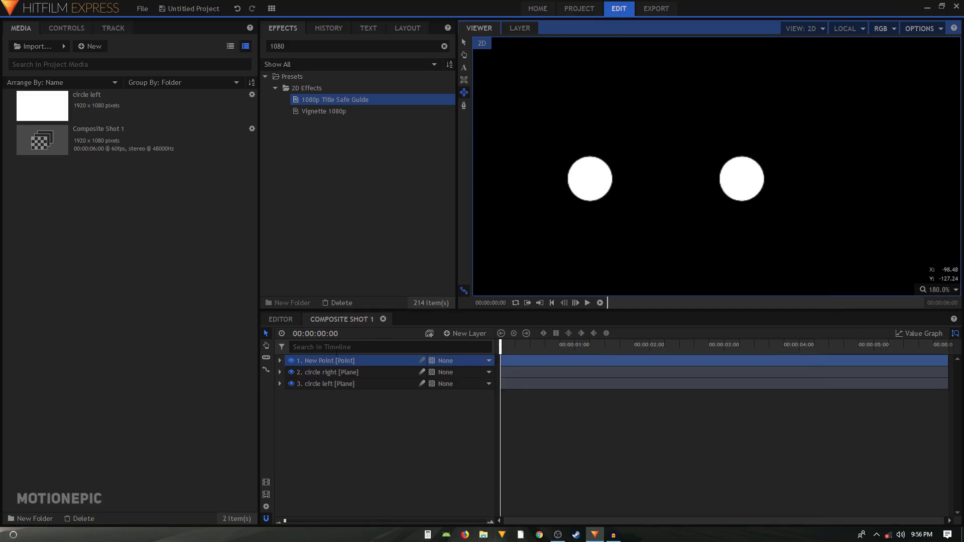
{"action": "left_click", "coordinate": [337, 347]}
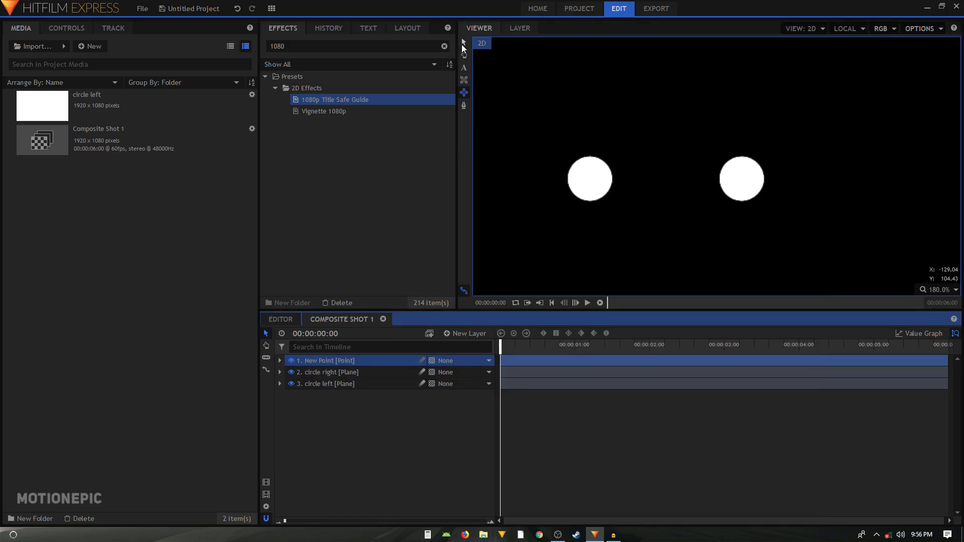
{"action": "left_click", "coordinate": [463, 44]}
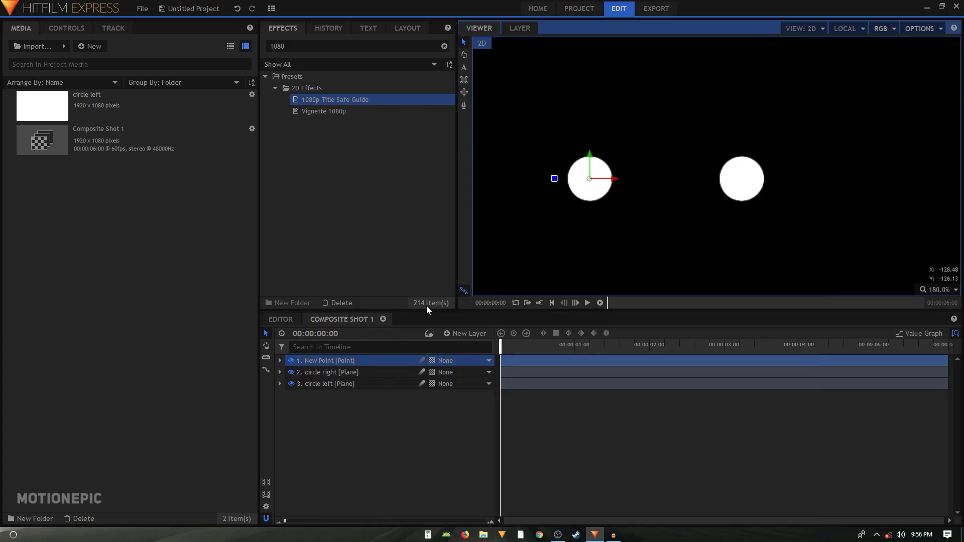
Paste circle left's mask Position keyframes onto the New Point layer's Position.
{"action": "left_click", "coordinate": [311, 382]}
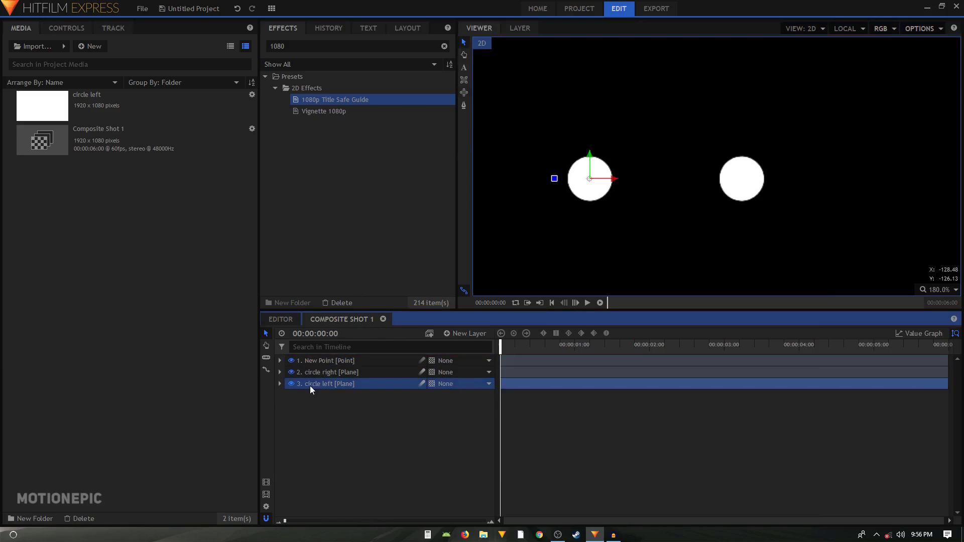
{"action": "left_click", "coordinate": [280, 383]}
{"action": "left_click", "coordinate": [361, 476]}
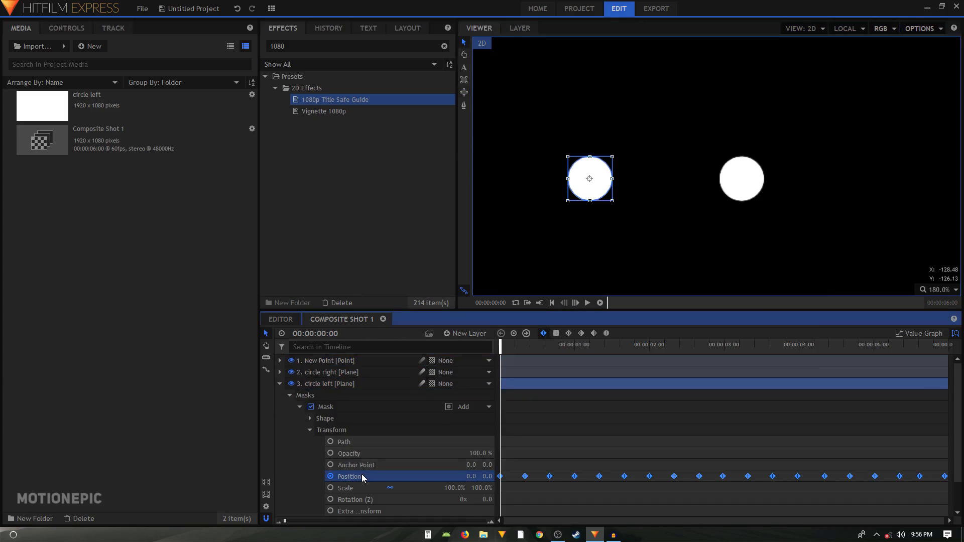
{"action": "left_click", "coordinate": [279, 360]}
{"action": "left_click", "coordinate": [289, 372]}
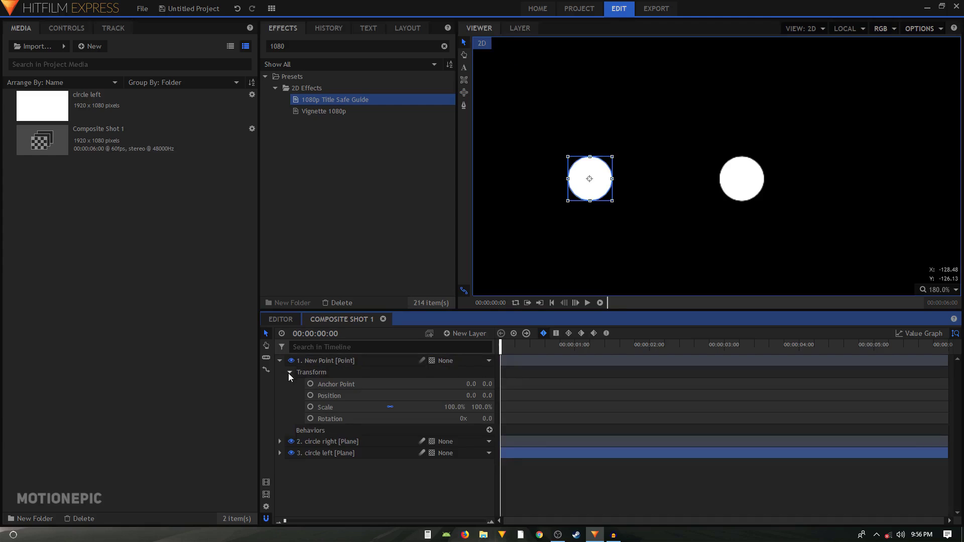
{"action": "left_click", "coordinate": [340, 399]}
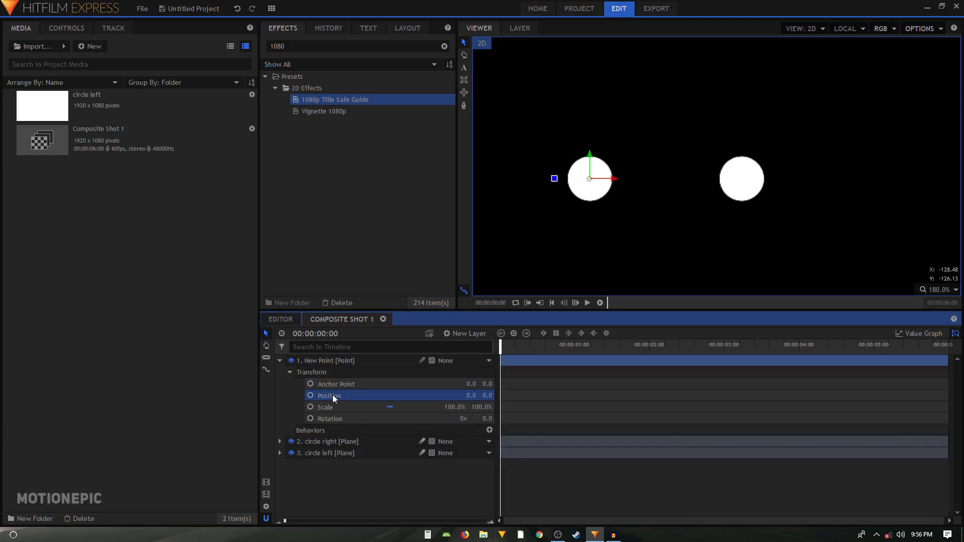
{"action": "key", "text": "ctrl+v"}
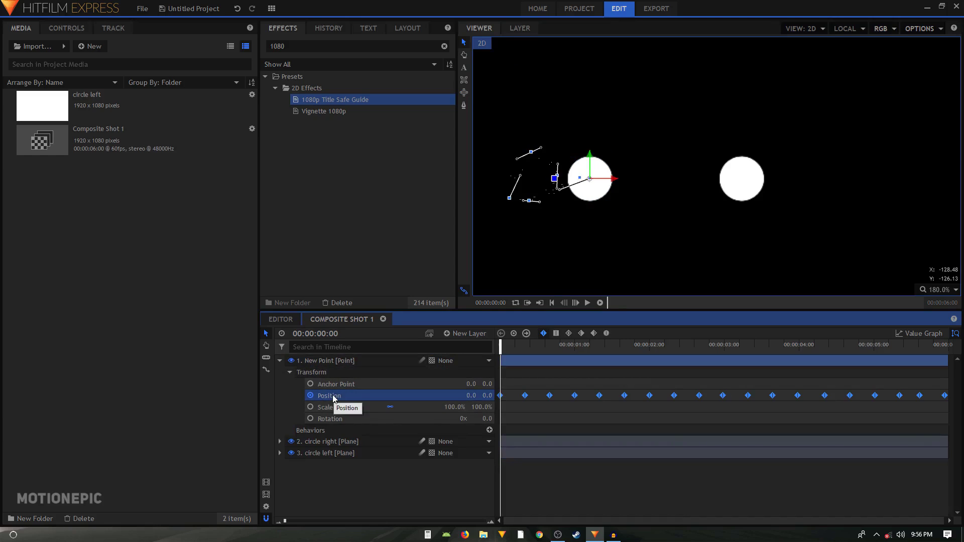
Rename the New Point layer to 'point left'.
{"action": "left_click", "coordinate": [285, 360]}
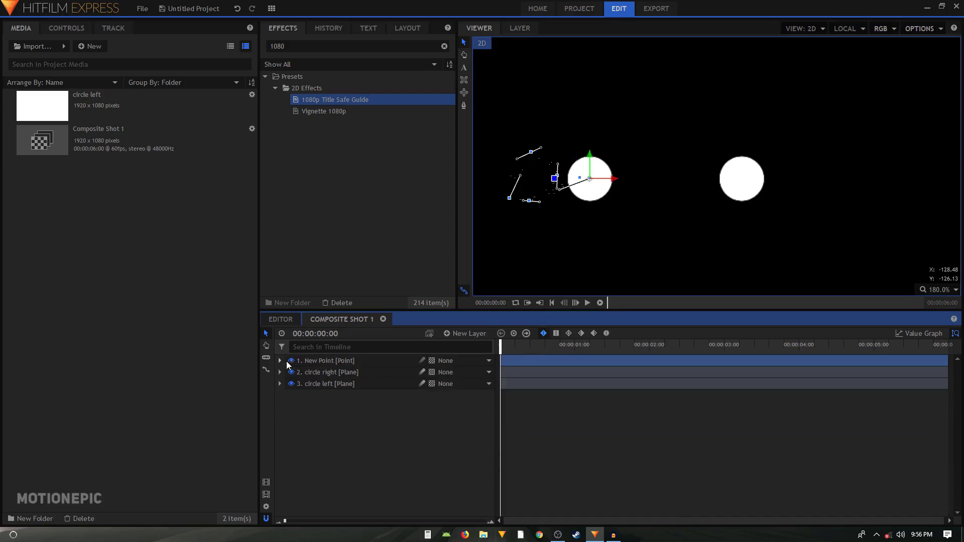
{"action": "double_click", "coordinate": [348, 359]}
{"action": "type", "text": "poin"}
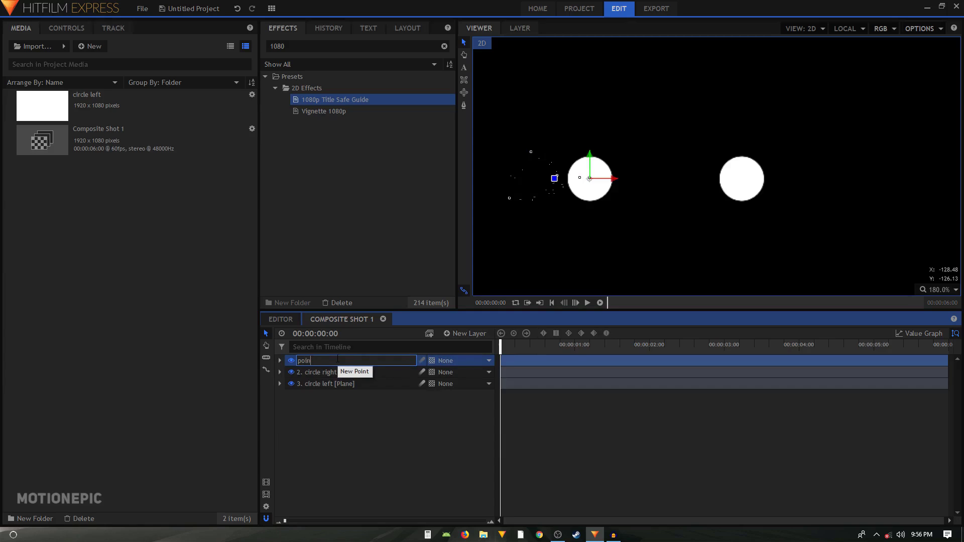
{"action": "type", "text": "t left"}
{"action": "key", "text": "Return"}
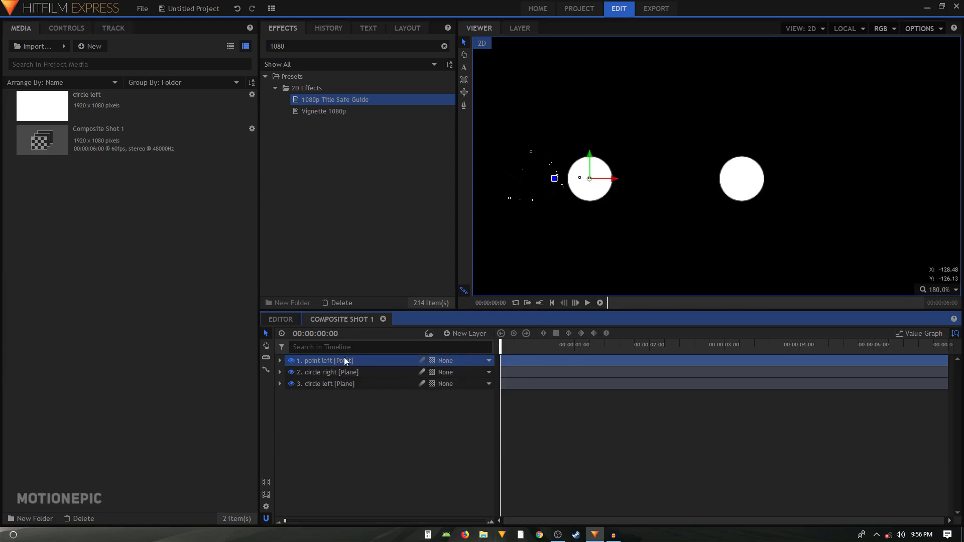
Add another Point layer and name it 'point right'.
{"action": "left_click", "coordinate": [466, 334]}
{"action": "left_click", "coordinate": [467, 411]}
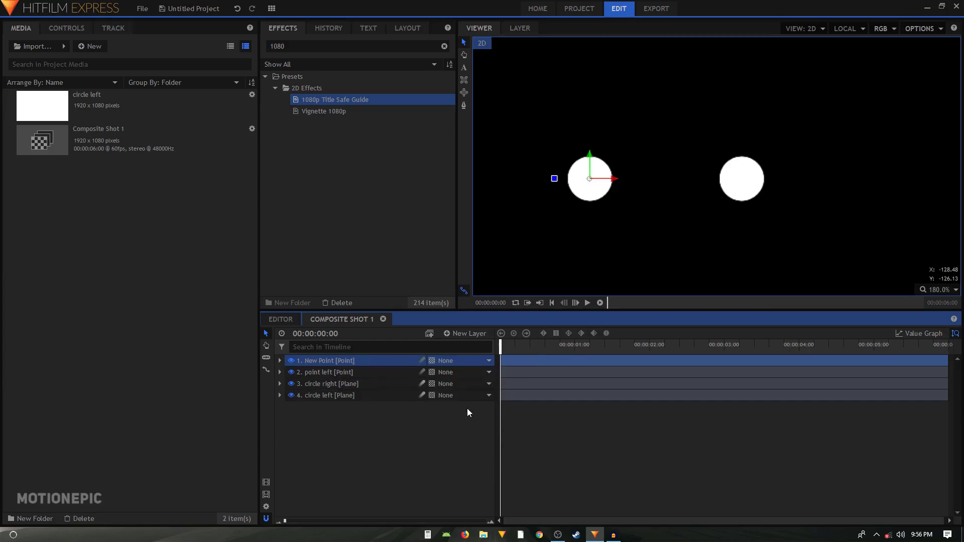
{"action": "double_click", "coordinate": [341, 359]}
{"action": "type", "text": "point "}
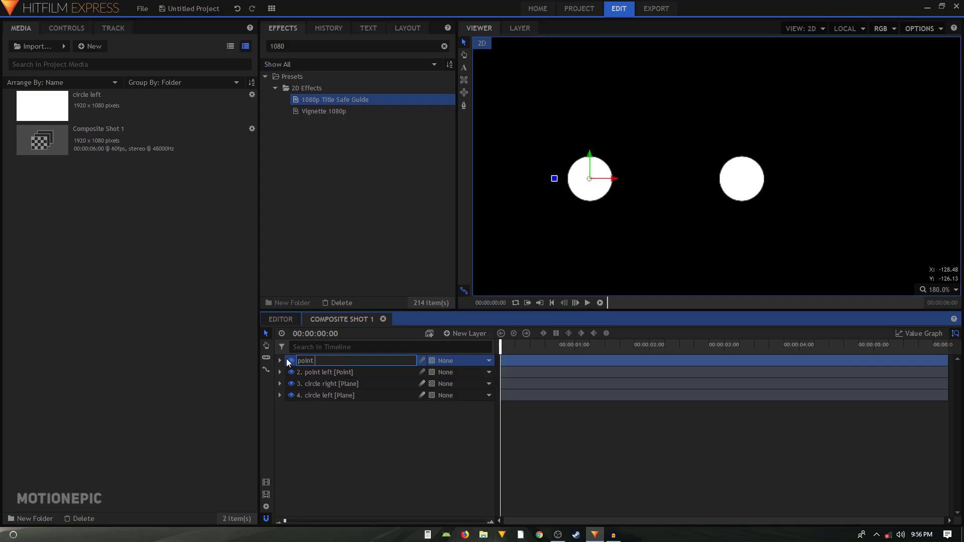
{"action": "type", "text": "right"}
{"action": "key", "text": "Return"}
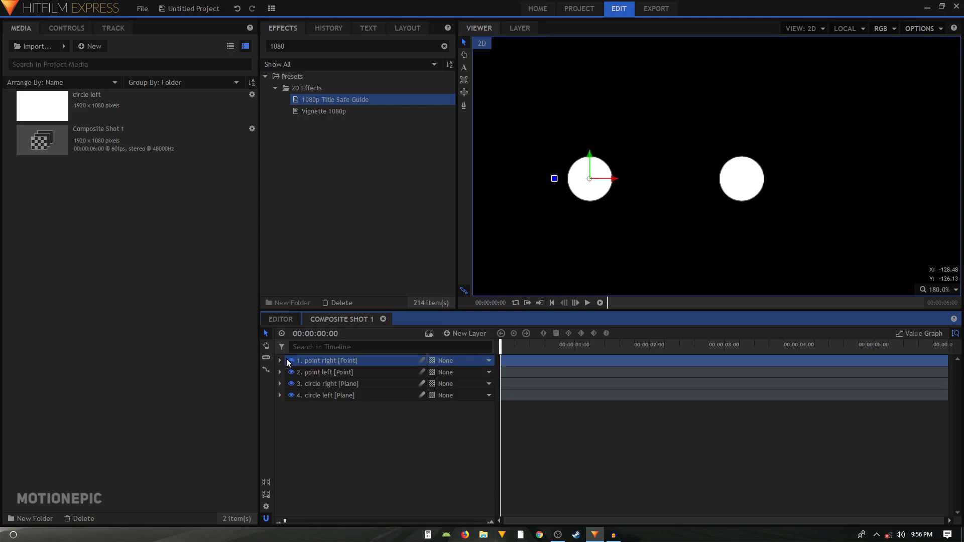
Paste circle right's Position keyframes onto point right's Position.
{"action": "left_click", "coordinate": [311, 384]}
{"action": "left_click", "coordinate": [279, 383]}
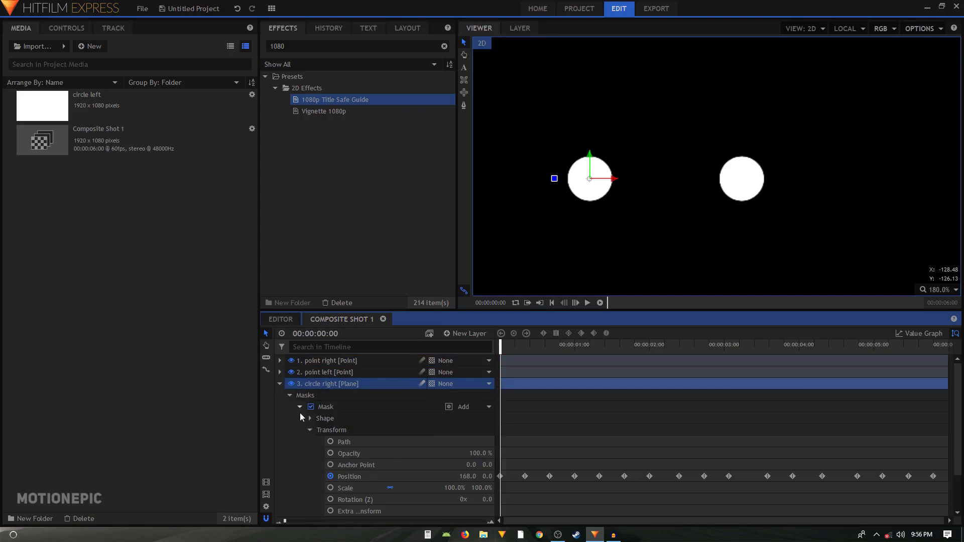
{"action": "left_click", "coordinate": [280, 383]}
{"action": "left_click", "coordinate": [279, 361]}
{"action": "left_click", "coordinate": [295, 372]}
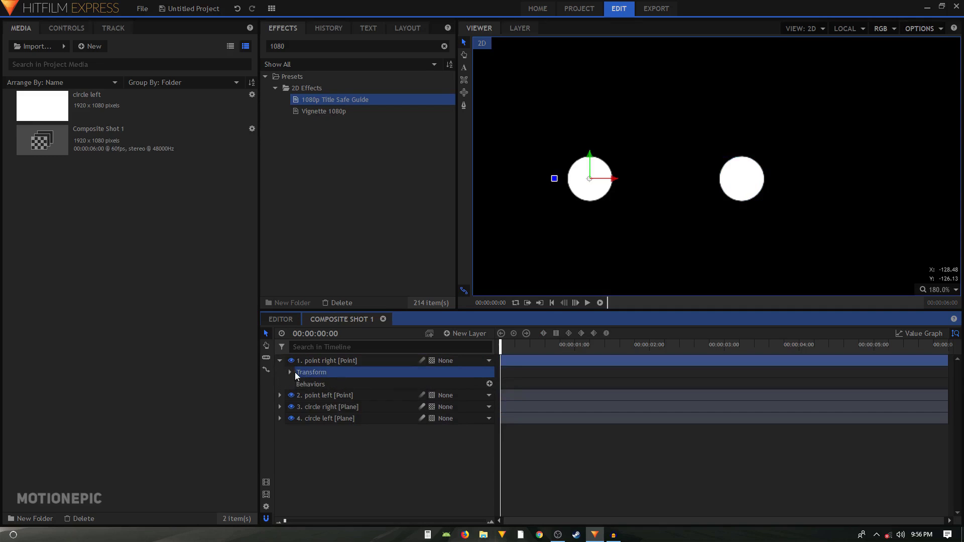
{"action": "left_click", "coordinate": [290, 371]}
{"action": "left_click", "coordinate": [326, 397]}
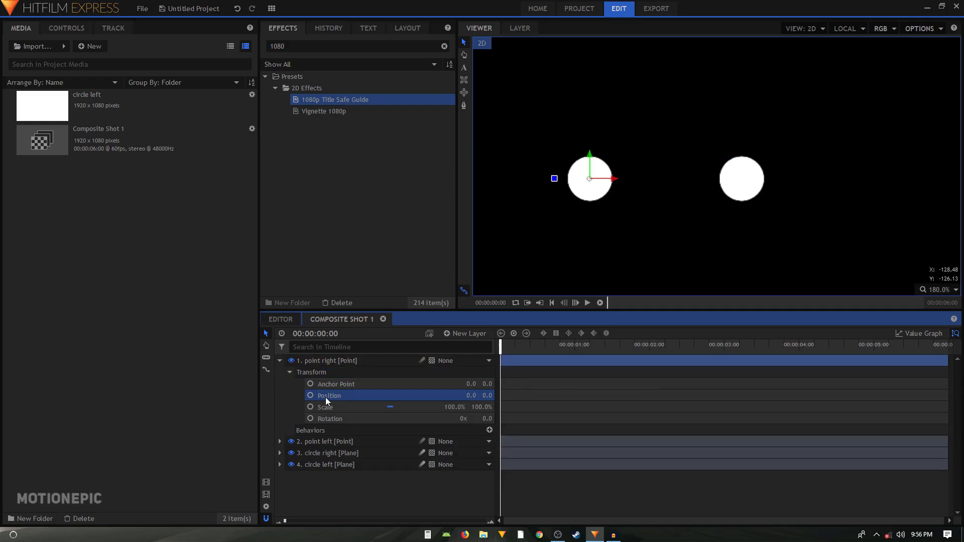
{"action": "key", "text": "ctrl+v"}
Scrub to 00:00:01:26 to check point right follows its circle.
{"action": "left_click", "coordinate": [540, 352]}
{"action": "left_click_drag", "start_coordinate": [539, 352], "coordinate": [607, 351]}
{"action": "left_click", "coordinate": [279, 360]}
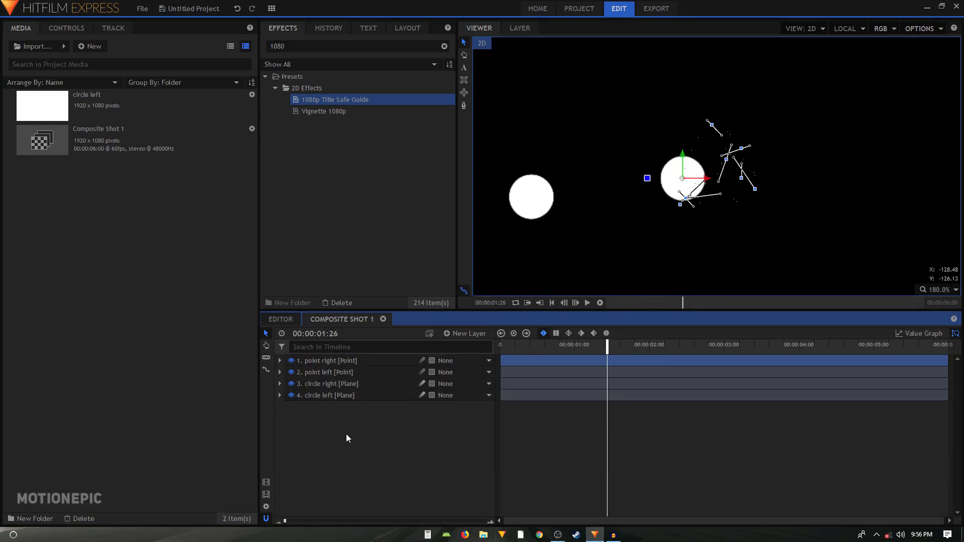
{"action": "left_click", "coordinate": [347, 435]}
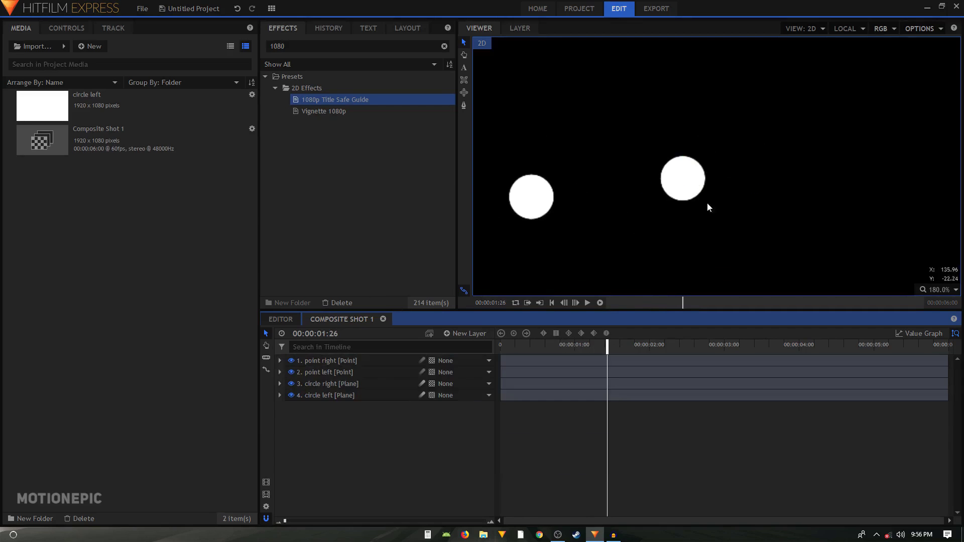
{"action": "left_click_drag", "start_coordinate": [586, 218], "coordinate": [629, 213]}
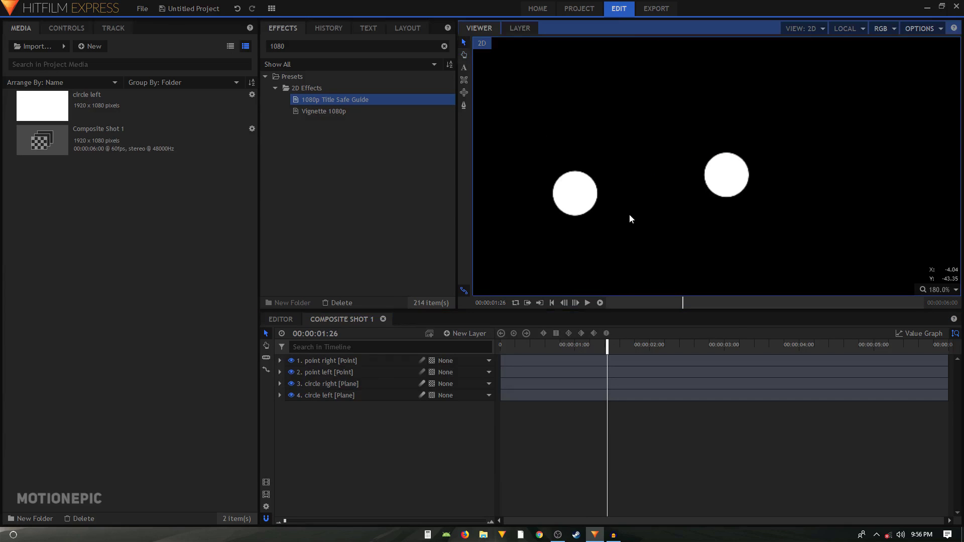
Add a new plane layer named 'line' to the composite.
{"action": "left_click", "coordinate": [464, 334]}
{"action": "left_click", "coordinate": [464, 346]}
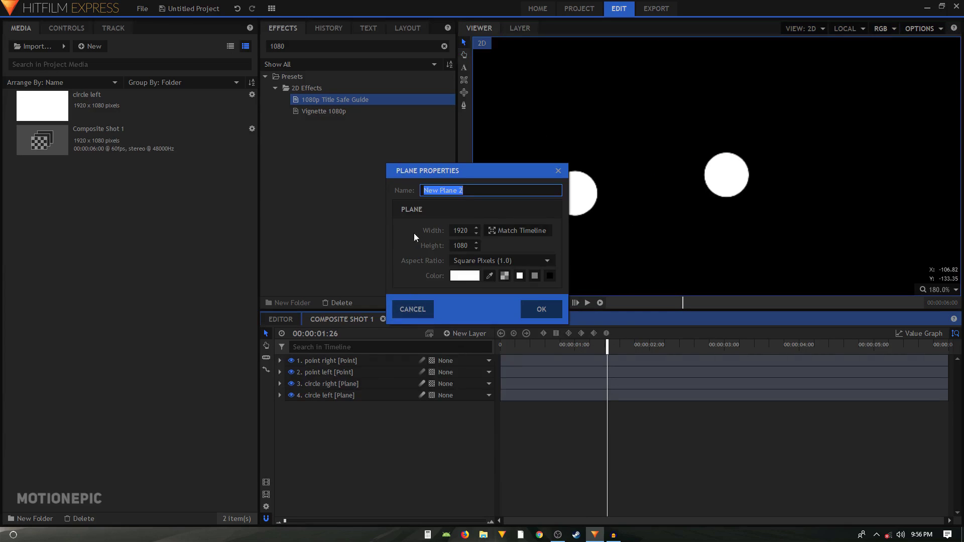
{"action": "type", "text": "line"}
{"action": "left_click", "coordinate": [533, 308]}
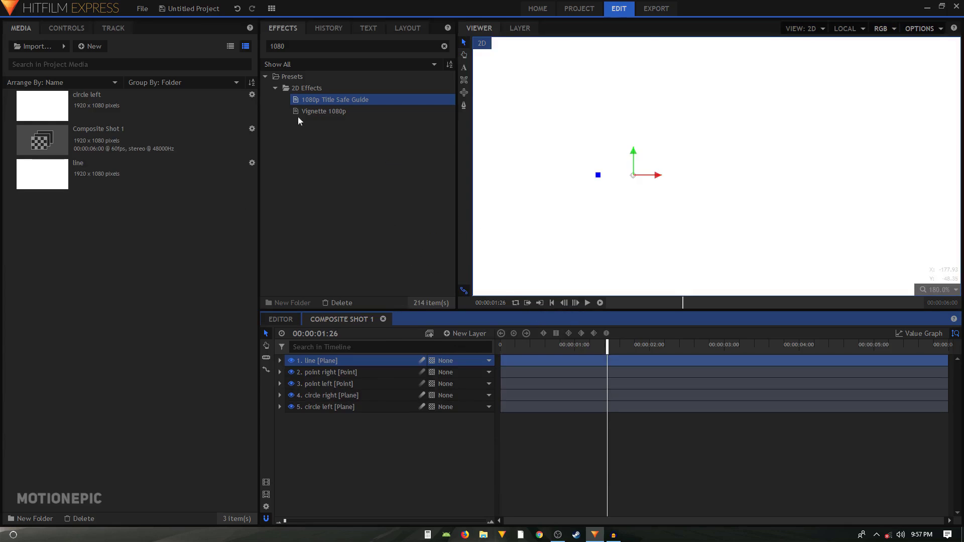
Search the effects for 'lig' and apply Lightsword (2-Point Auto) to the line layer.
{"action": "left_click", "coordinate": [299, 46]}
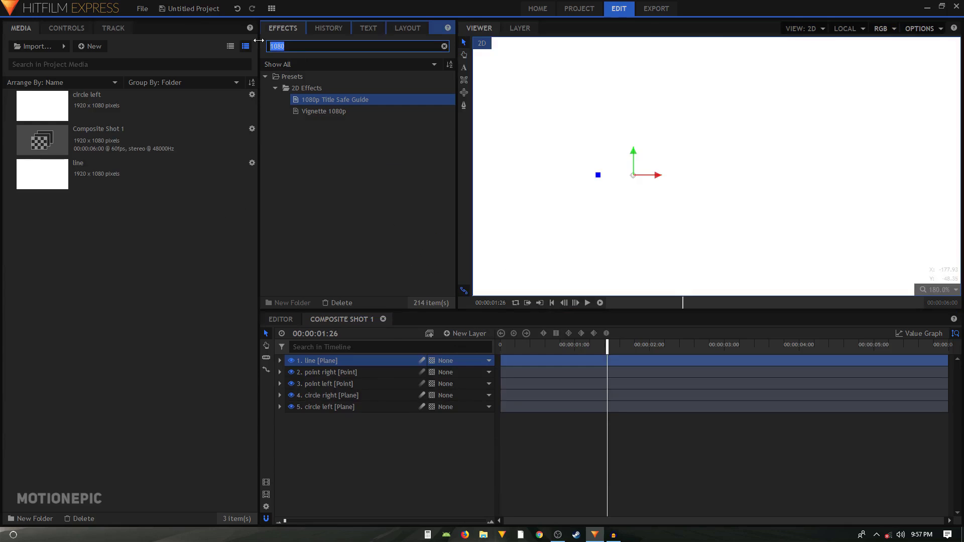
{"action": "type", "text": "light"}
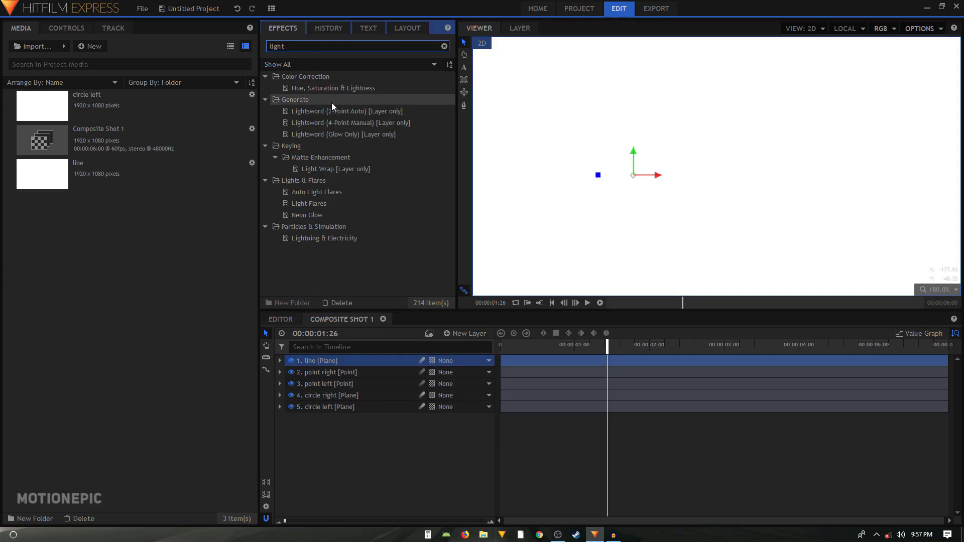
{"action": "left_click_drag", "start_coordinate": [340, 112], "coordinate": [333, 363]}
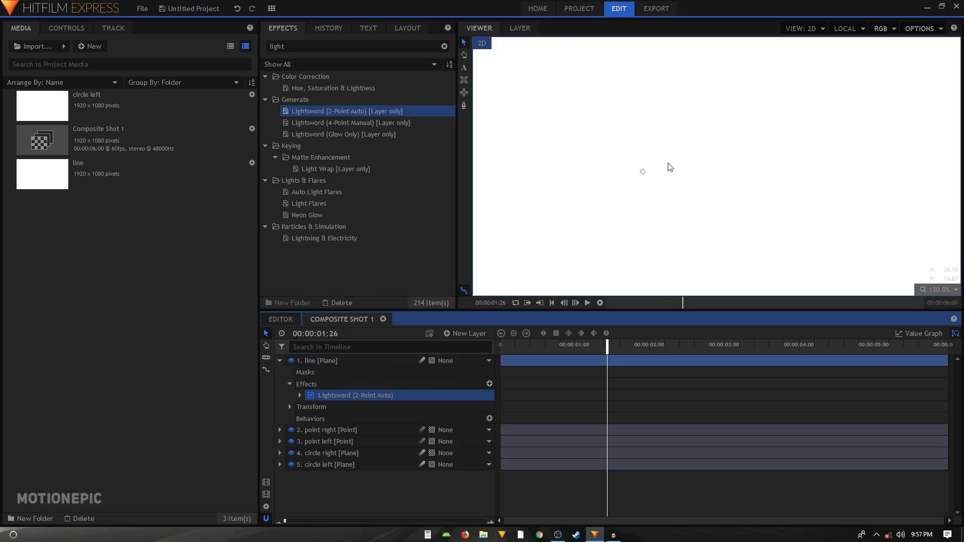
Set the Lightsword (2-Point Auto) Distortion to 0.0 and its blend mode to None.
{"action": "scroll", "coordinate": [663, 169], "scroll_direction": "down", "scroll_amount": 5}
{"action": "scroll", "coordinate": [663, 169], "scroll_direction": "up", "scroll_amount": 2}
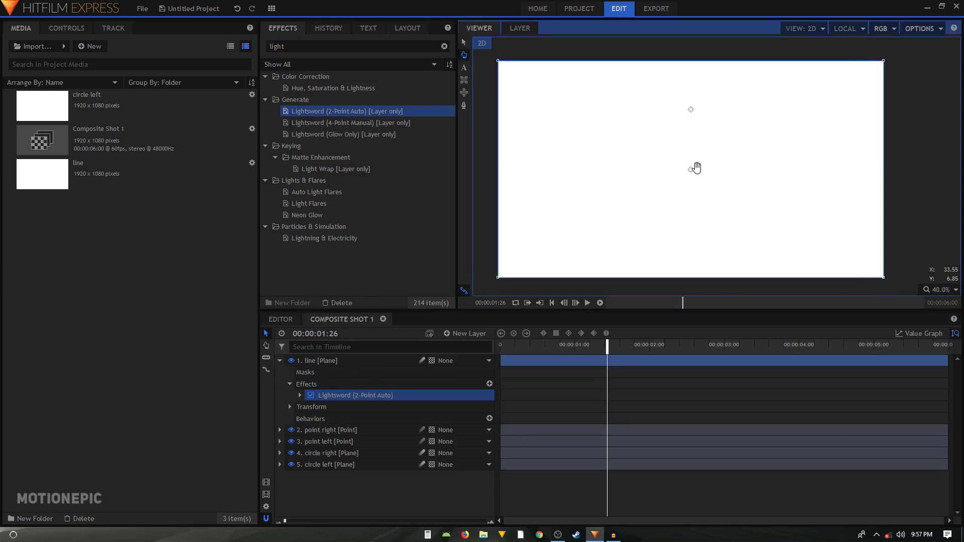
{"action": "left_click", "coordinate": [62, 30]}
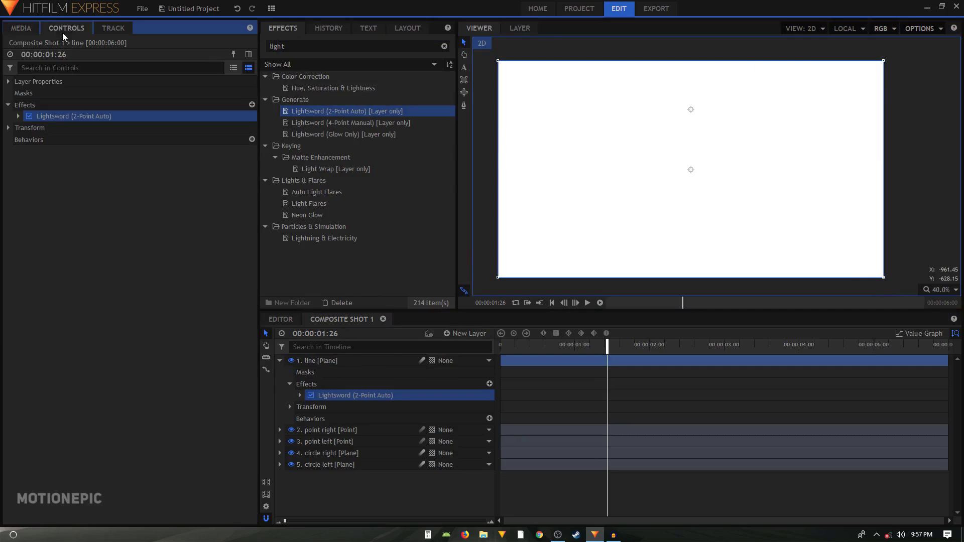
{"action": "left_click", "coordinate": [18, 116]}
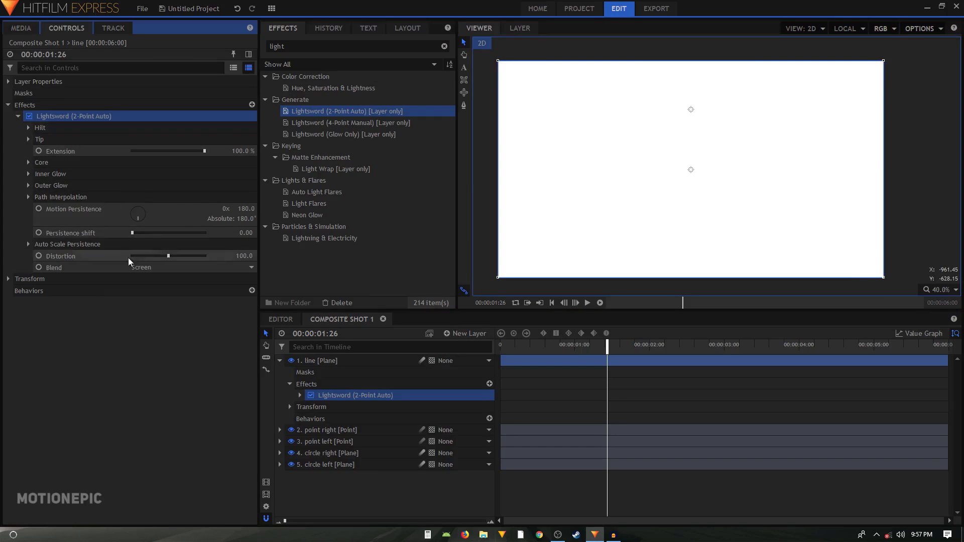
{"action": "left_click", "coordinate": [146, 268]}
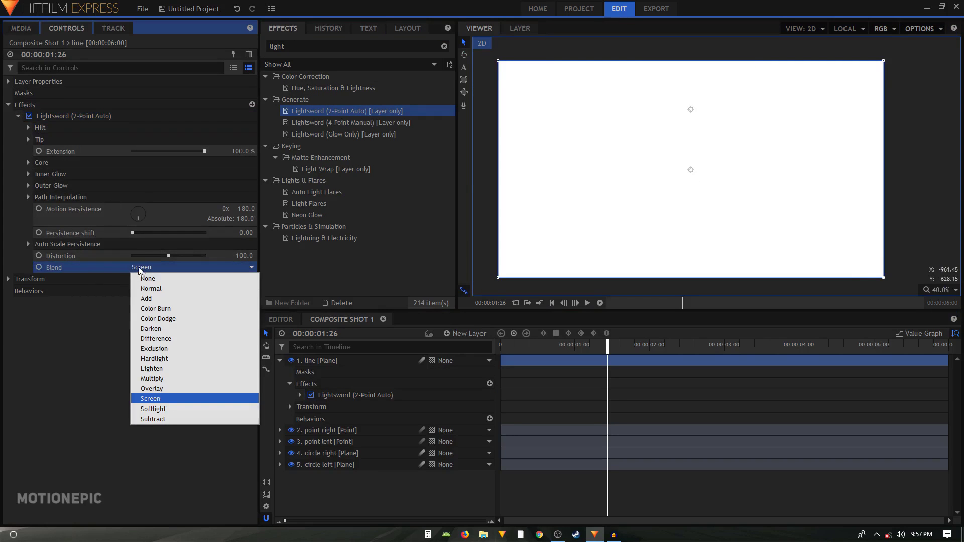
{"action": "left_click", "coordinate": [150, 288]}
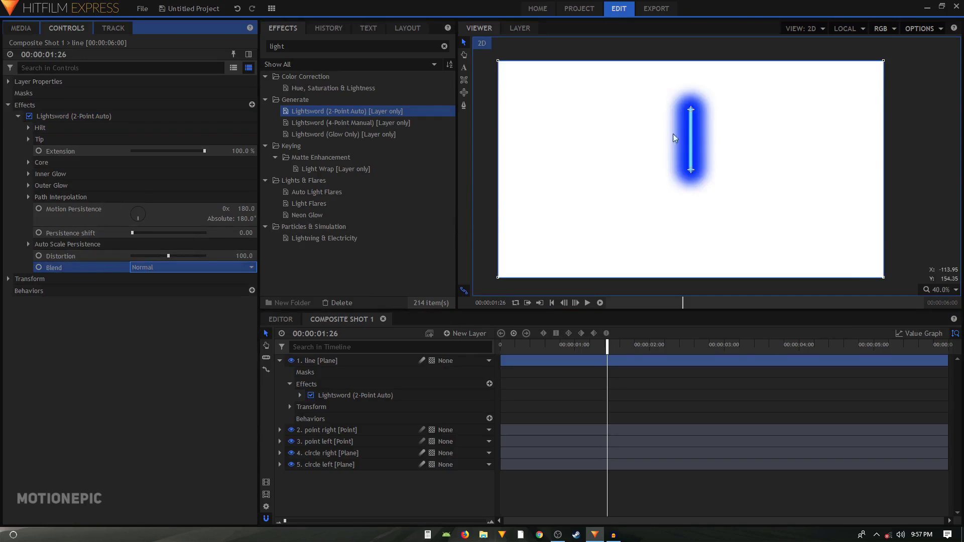
{"action": "left_click_drag", "start_coordinate": [169, 259], "coordinate": [128, 256]}
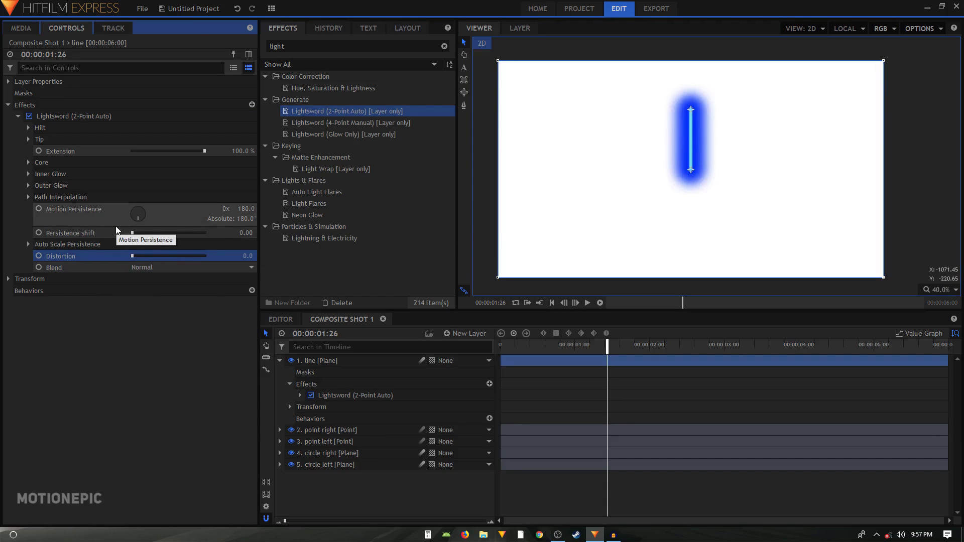
{"action": "left_click", "coordinate": [148, 267]}
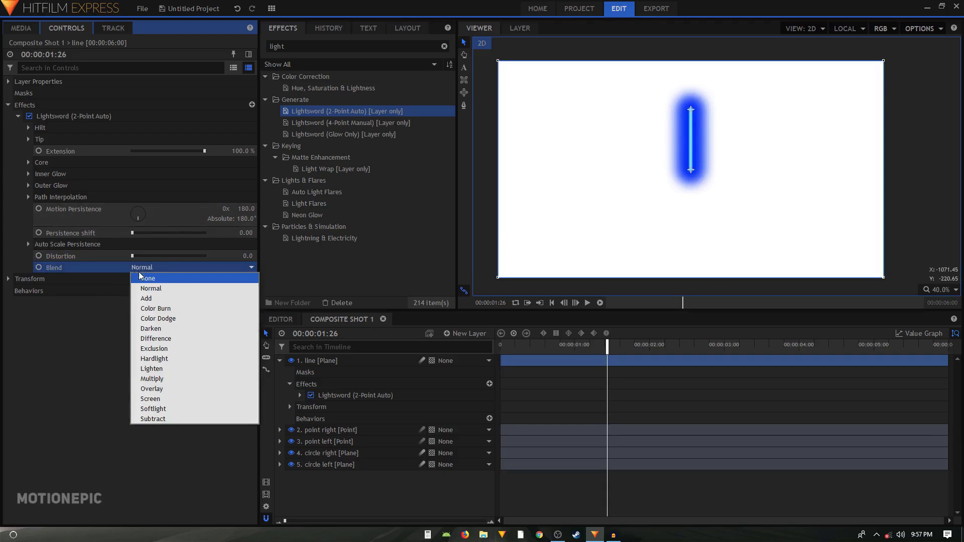
{"action": "left_click", "coordinate": [148, 279]}
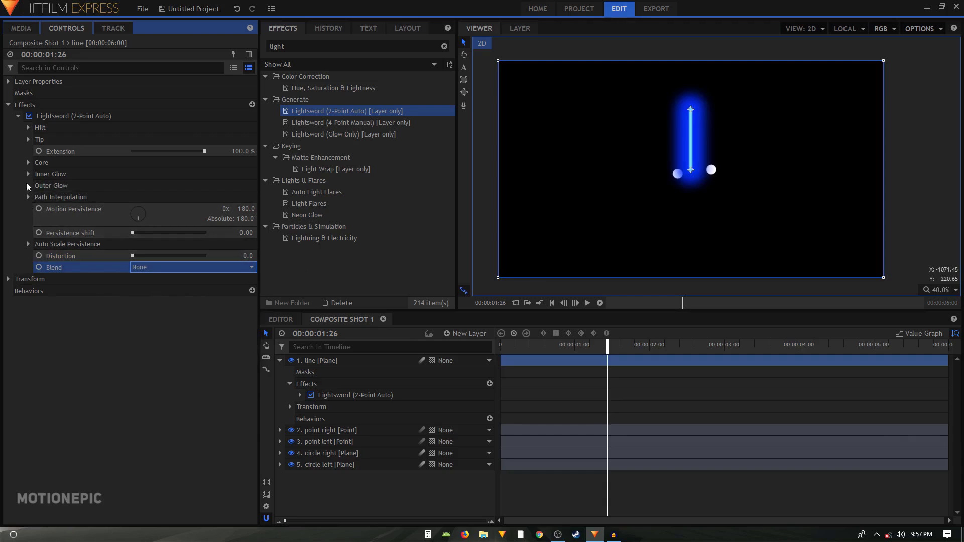
Change the Lightsword Tip Position Y from 300 to 0, matching the hilt at 0, 0.
{"action": "left_click", "coordinate": [28, 140]}
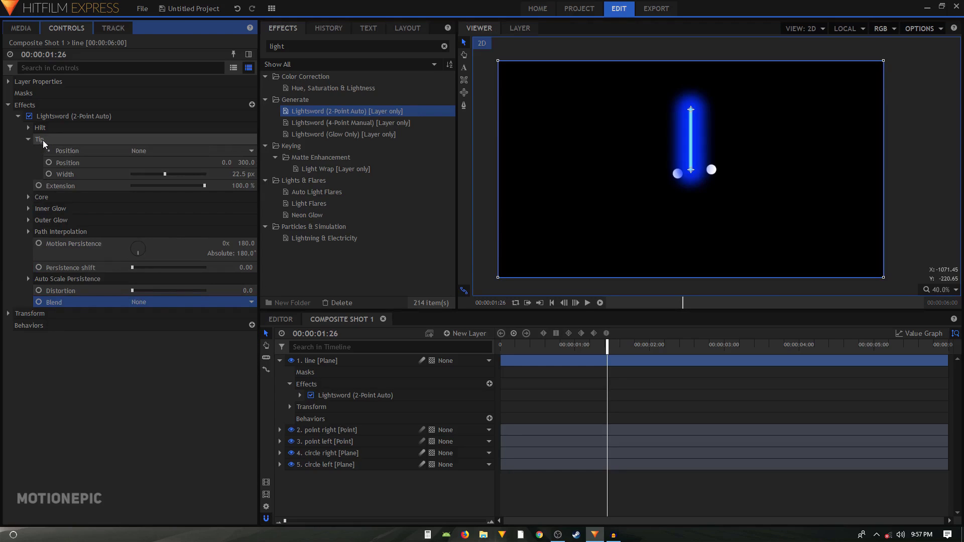
{"action": "left_click", "coordinate": [28, 128]}
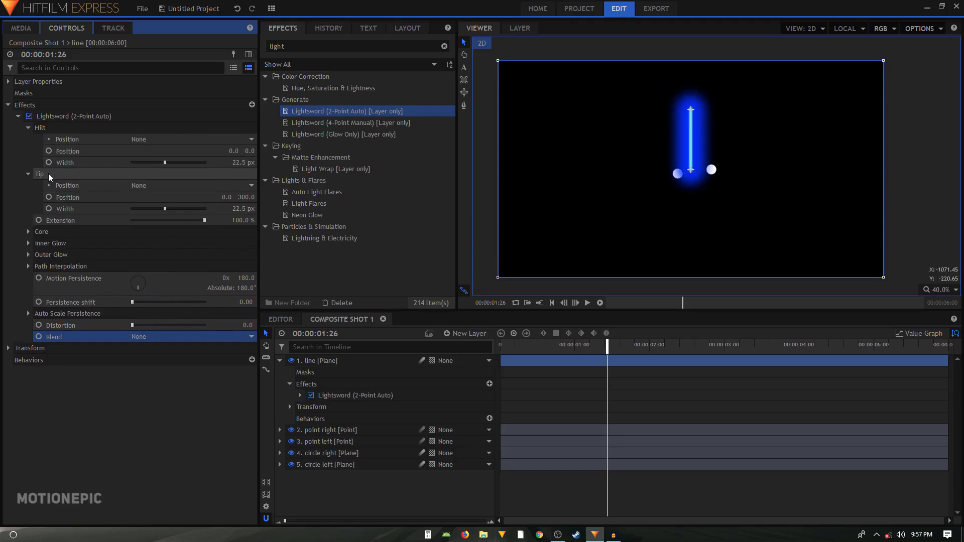
{"action": "left_click", "coordinate": [97, 199]}
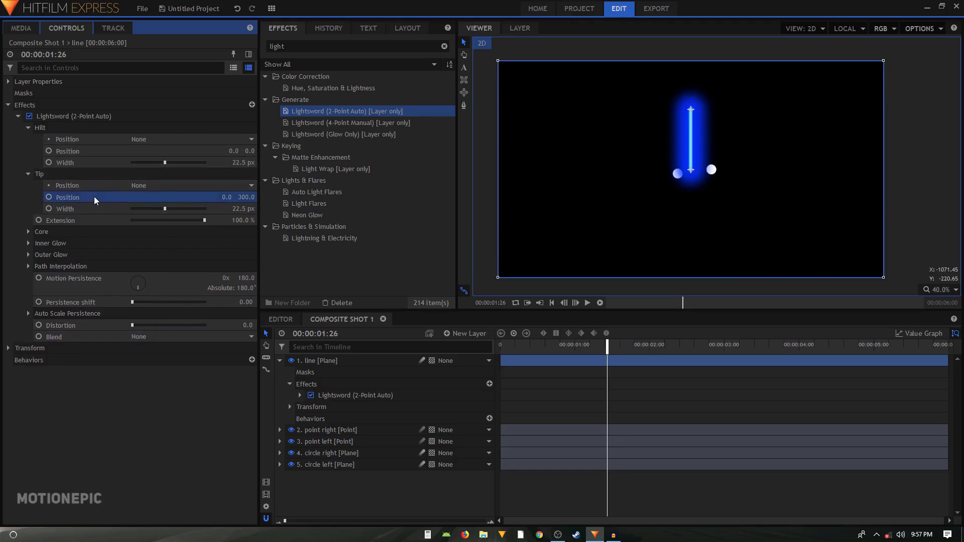
{"action": "left_click", "coordinate": [248, 197]}
{"action": "type", "text": "0"}
{"action": "key", "text": "Return"}
{"action": "scroll", "coordinate": [678, 169], "scroll_direction": "up", "scroll_amount": 2}
{"action": "left_click", "coordinate": [552, 303]}
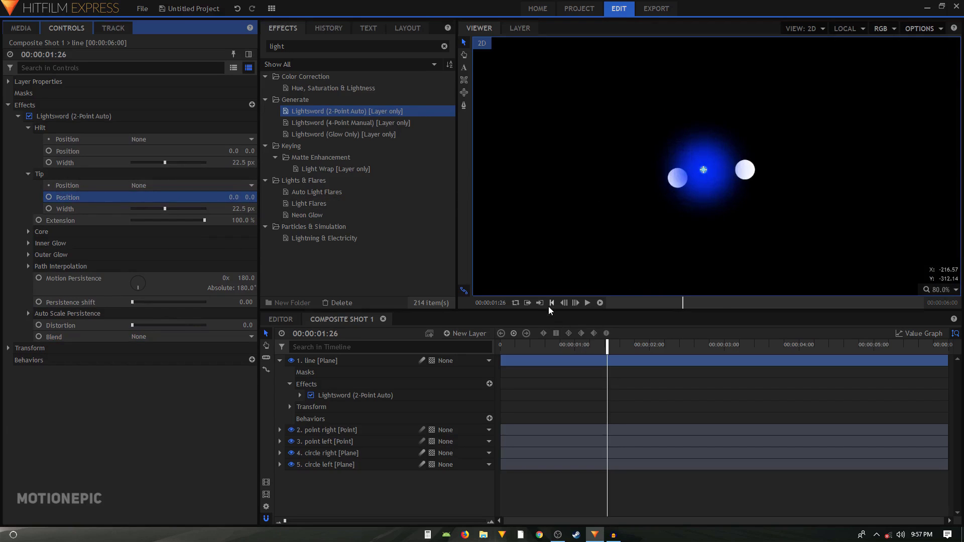
{"action": "scroll", "coordinate": [712, 181], "scroll_direction": "up", "scroll_amount": 2}
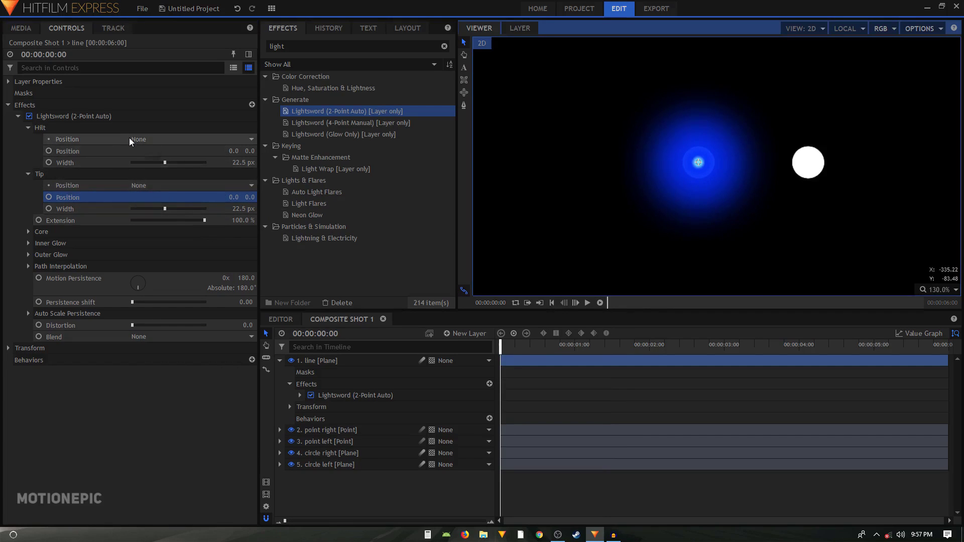
Link the Lightsword hilt to '2. point right' and the tip to '3. point left', then play.
{"action": "left_click", "coordinate": [147, 139]}
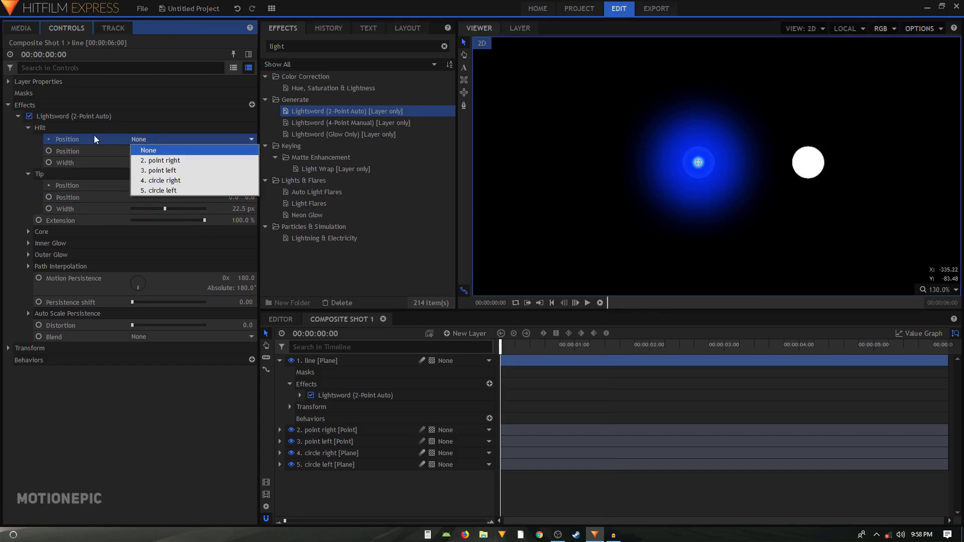
{"action": "left_click", "coordinate": [74, 144]}
{"action": "left_click", "coordinate": [151, 139]}
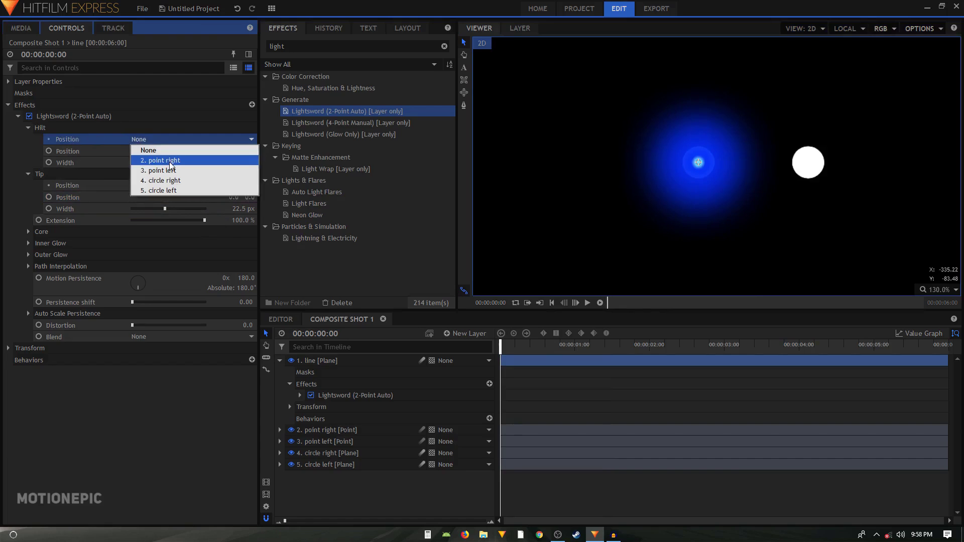
{"action": "left_click", "coordinate": [164, 160]}
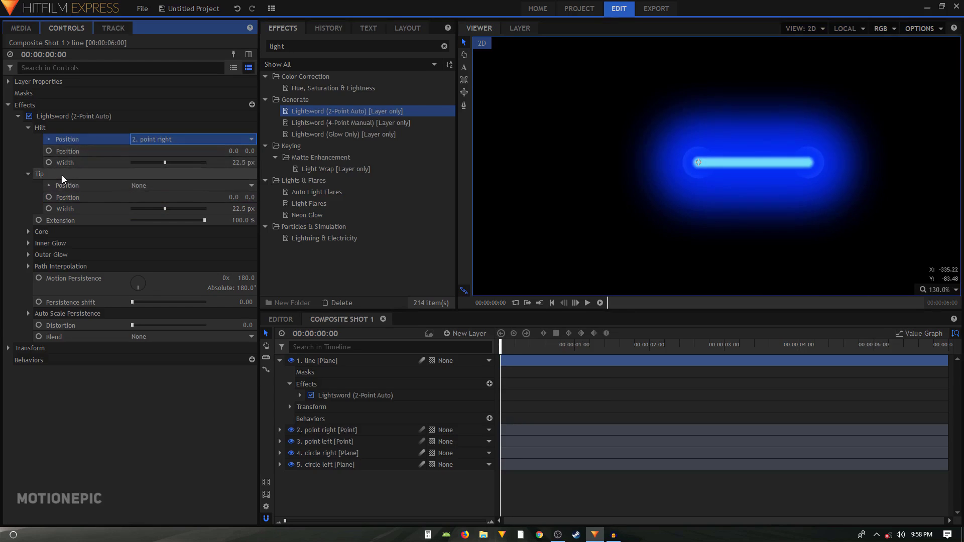
{"action": "left_click", "coordinate": [145, 186]}
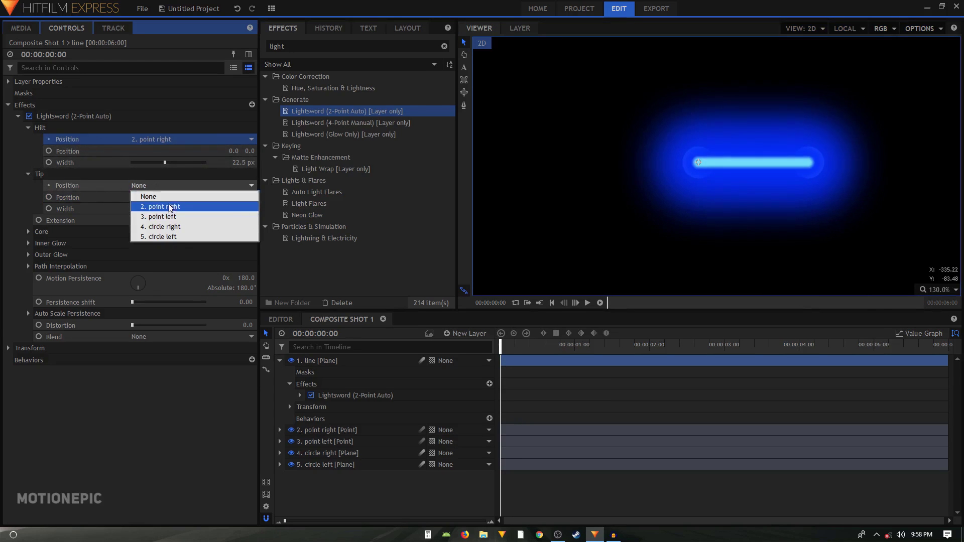
{"action": "left_click", "coordinate": [164, 217]}
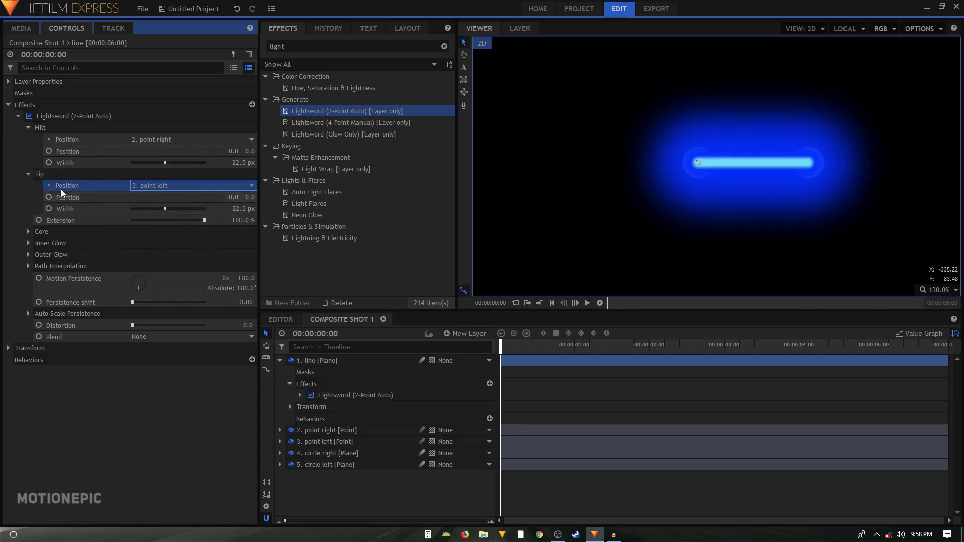
{"action": "left_click", "coordinate": [587, 302]}
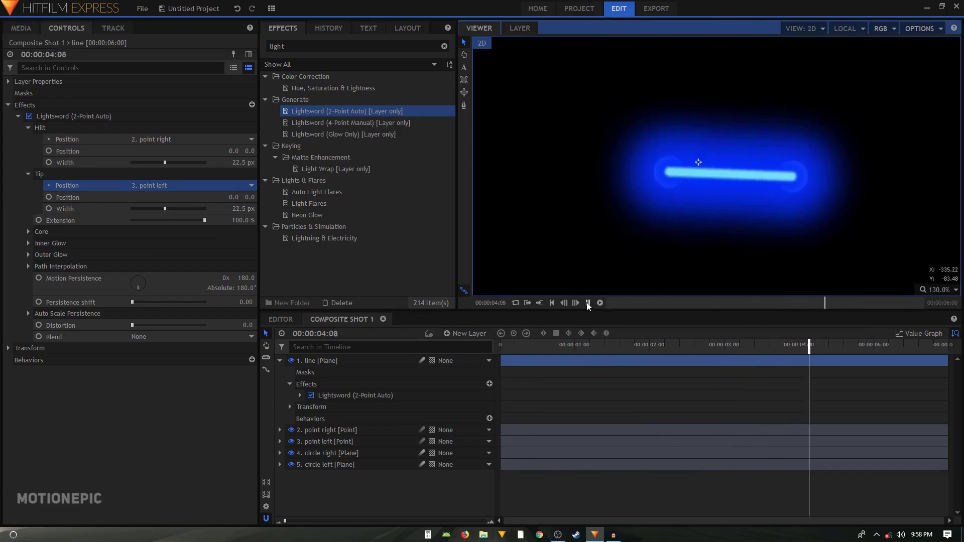
Replay the beam from the start, stopping at 00:00:02:53, and collapse the Tip and Hilt groups.
{"action": "left_click", "coordinate": [587, 302]}
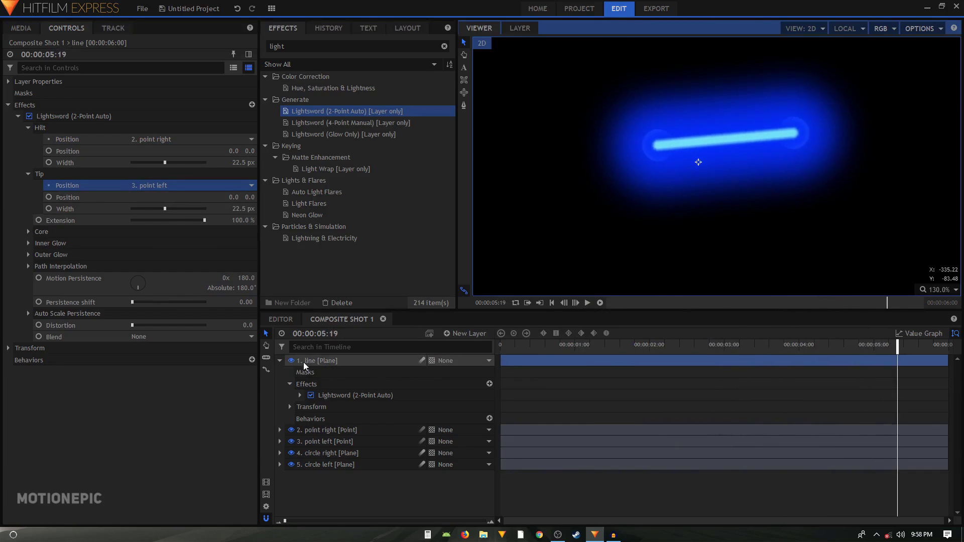
{"action": "left_click", "coordinate": [280, 360]}
{"action": "left_click", "coordinate": [280, 372]}
{"action": "left_click", "coordinate": [280, 372]}
{"action": "left_click", "coordinate": [280, 383]}
{"action": "left_click", "coordinate": [279, 383]}
{"action": "left_click_drag", "start_coordinate": [534, 344], "coordinate": [500, 344]}
{"action": "key", "text": "space"}
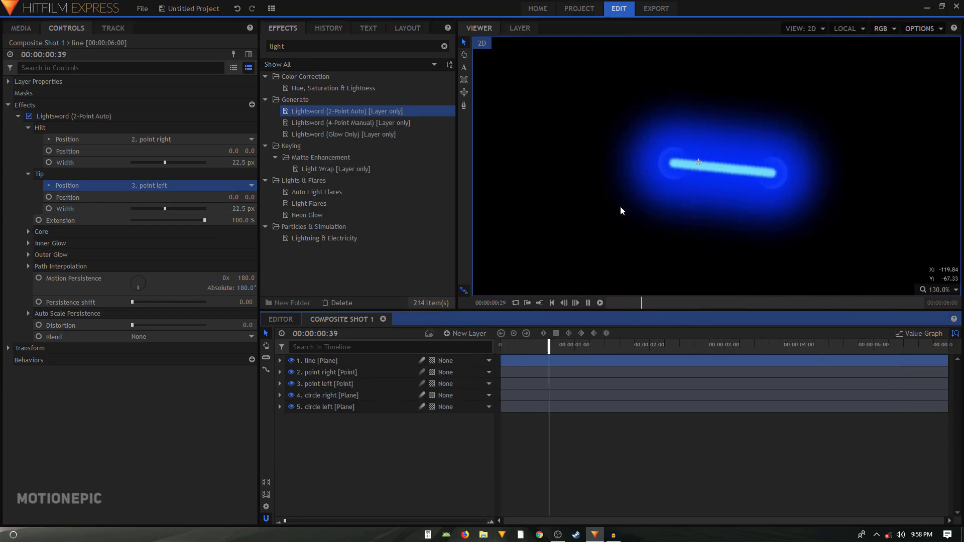
{"action": "key", "text": "space"}
{"action": "left_click", "coordinate": [28, 174]}
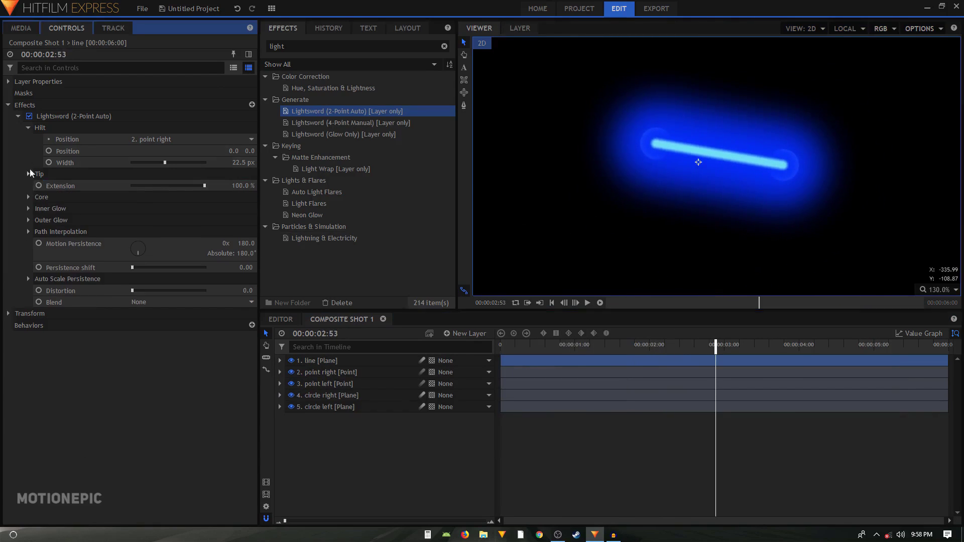
{"action": "left_click", "coordinate": [28, 128]}
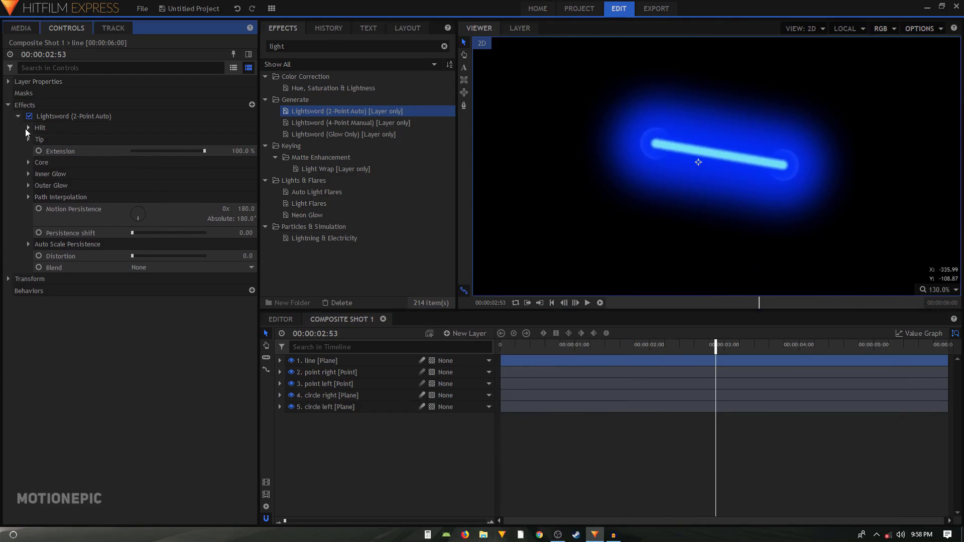
Adjust the Lightsword core width and set the core colour to white.
{"action": "left_click", "coordinate": [28, 162]}
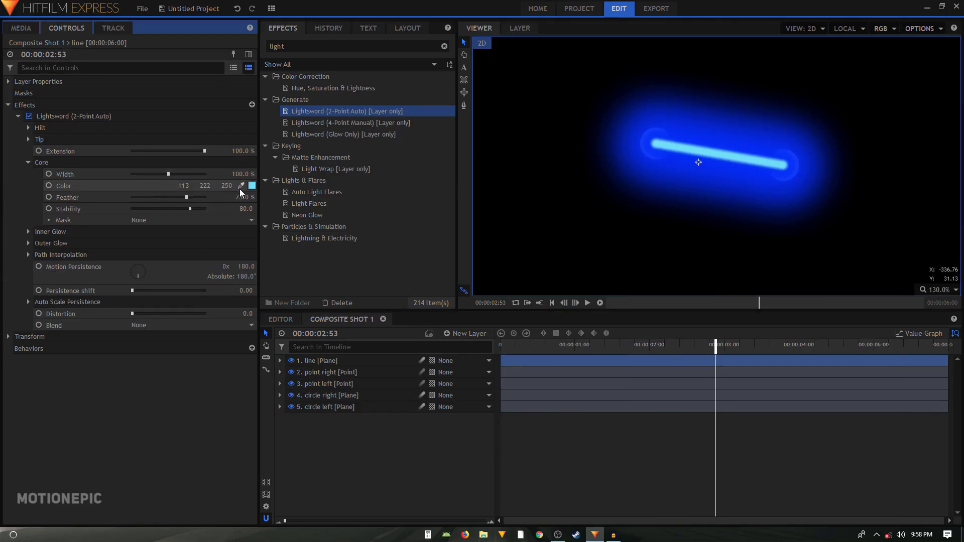
{"action": "left_click_drag", "start_coordinate": [187, 180], "coordinate": [179, 181]}
{"action": "left_click", "coordinate": [252, 186]}
{"action": "left_click", "coordinate": [461, 245]}
{"action": "left_click", "coordinate": [547, 352]}
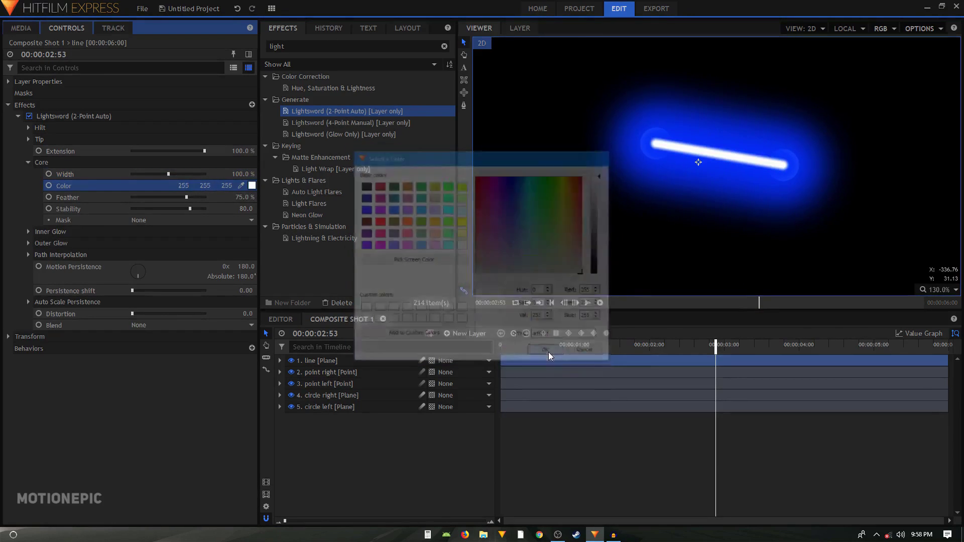
Set the core Feather to 0% and raise core Stability to 100.
{"action": "left_click", "coordinate": [242, 199]}
{"action": "type", "text": "0"}
{"action": "key", "text": "Return"}
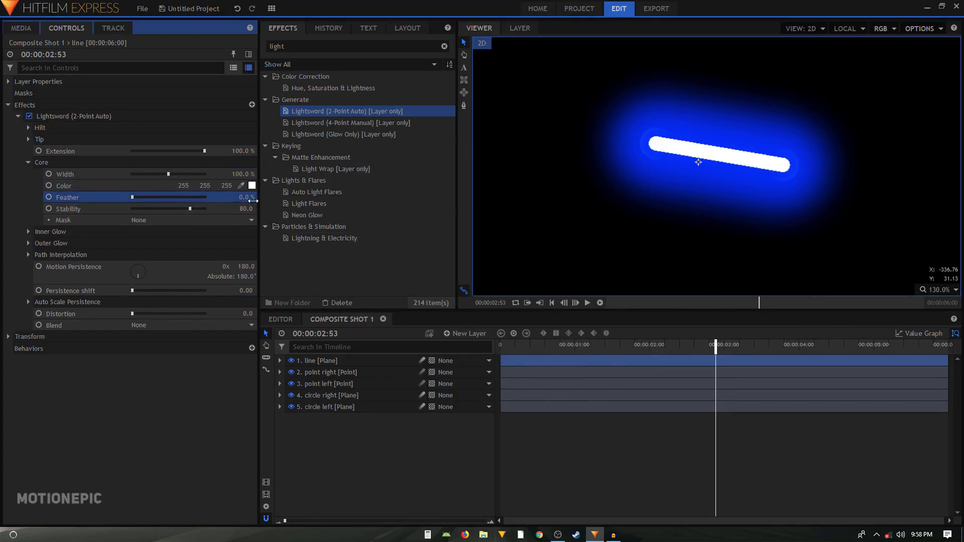
{"action": "left_click_drag", "start_coordinate": [190, 208], "coordinate": [204, 208]}
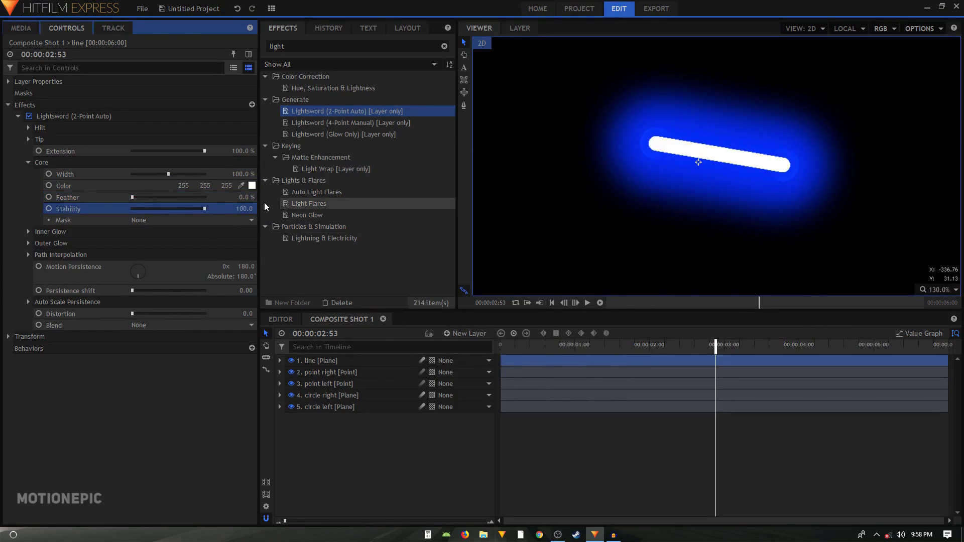
{"action": "left_click", "coordinate": [28, 233]}
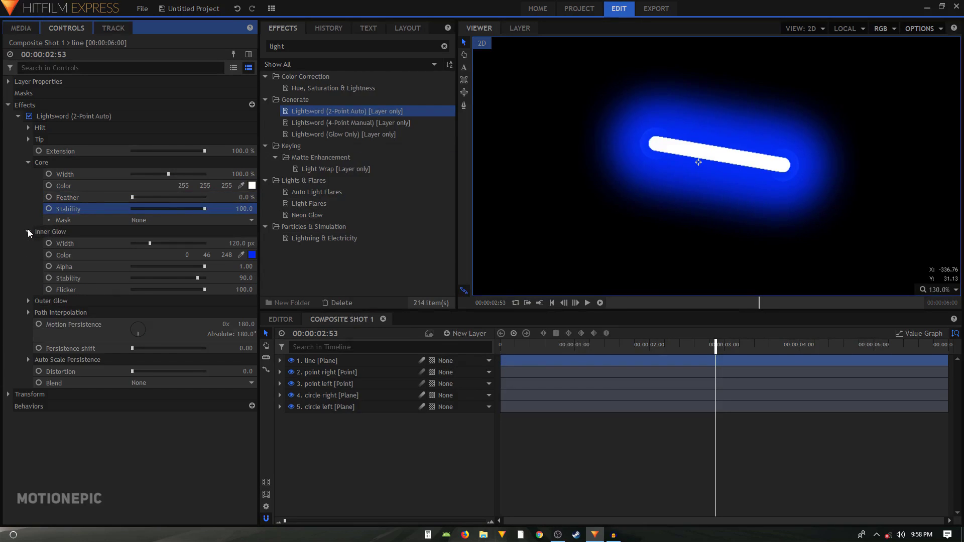
Reduce the Inner Glow width to 0 px and raise the core Feather to 12%.
{"action": "left_click_drag", "start_coordinate": [149, 244], "coordinate": [44, 243]}
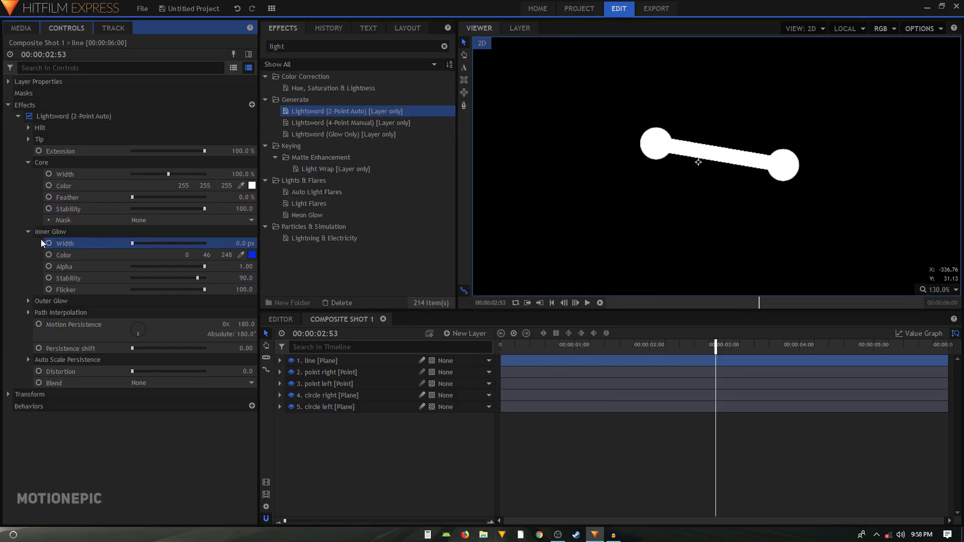
{"action": "left_click", "coordinate": [28, 232]}
{"action": "scroll", "coordinate": [713, 148], "scroll_direction": "up", "scroll_amount": 4}
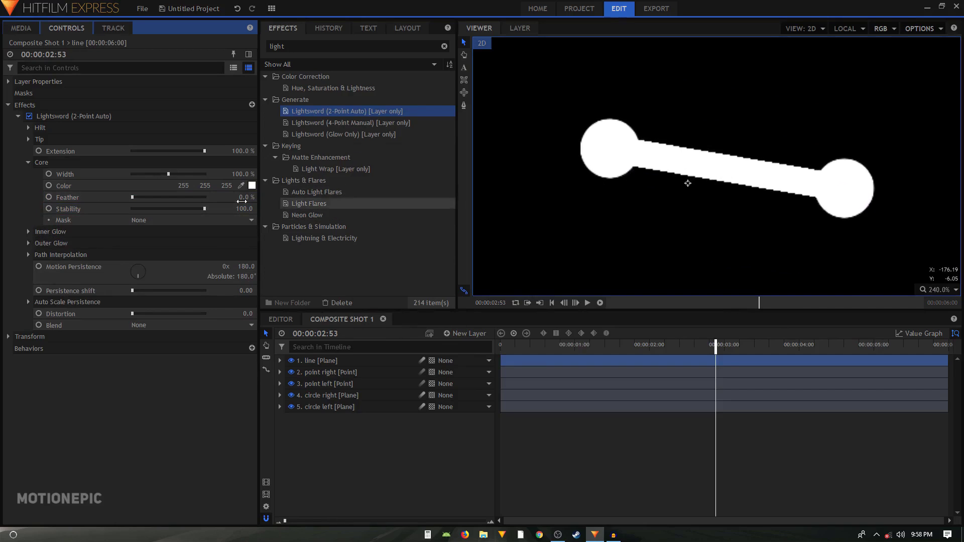
{"action": "left_click_drag", "start_coordinate": [171, 207], "coordinate": [176, 198]}
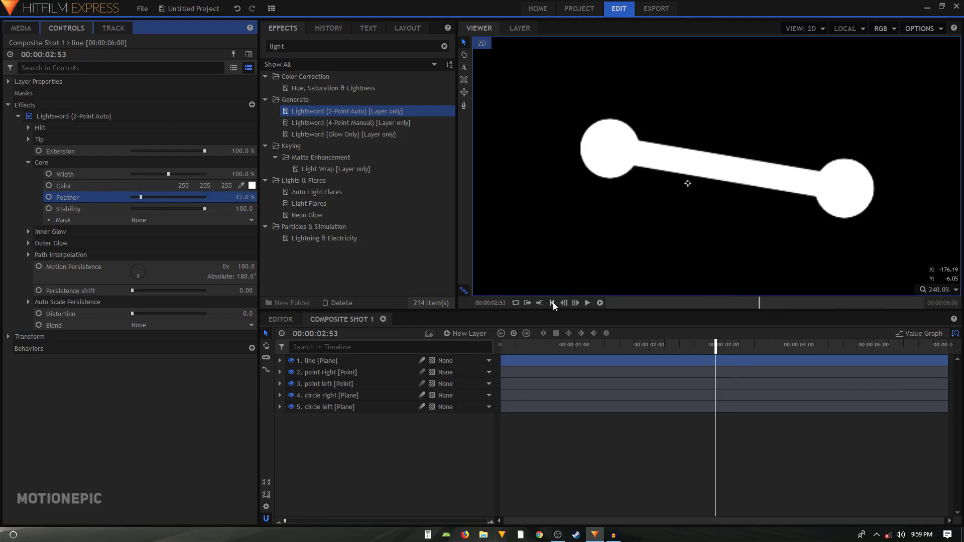
Return to 00:00:00:00, zoom the viewer out to 40%, deselect the line, and play.
{"action": "left_click", "coordinate": [552, 302]}
{"action": "scroll", "coordinate": [742, 176], "scroll_direction": "down", "scroll_amount": 8}
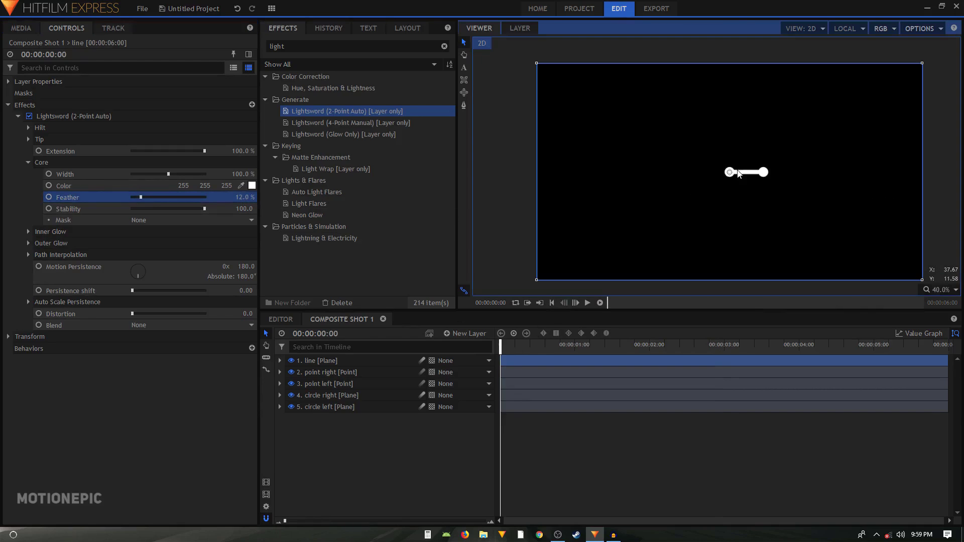
{"action": "left_click", "coordinate": [542, 368]}
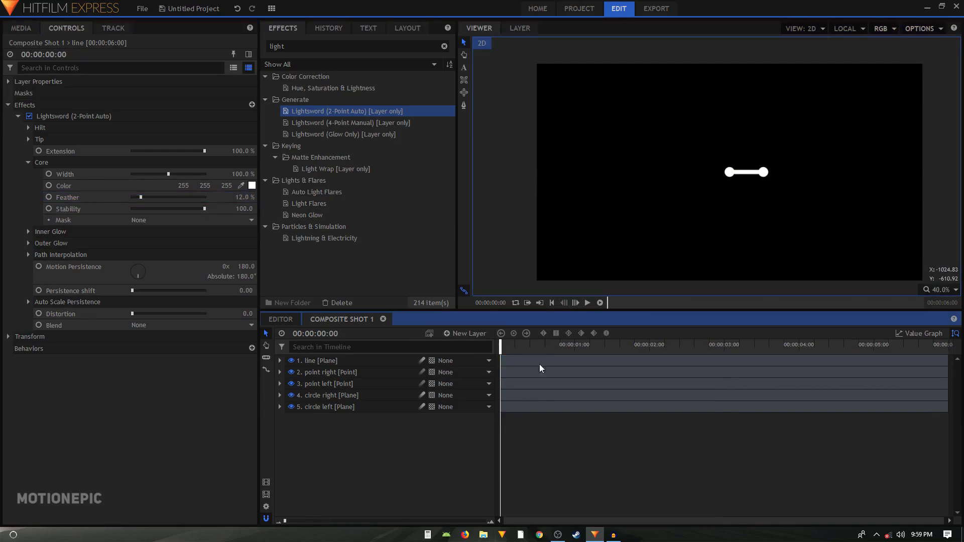
{"action": "left_click", "coordinate": [591, 303]}
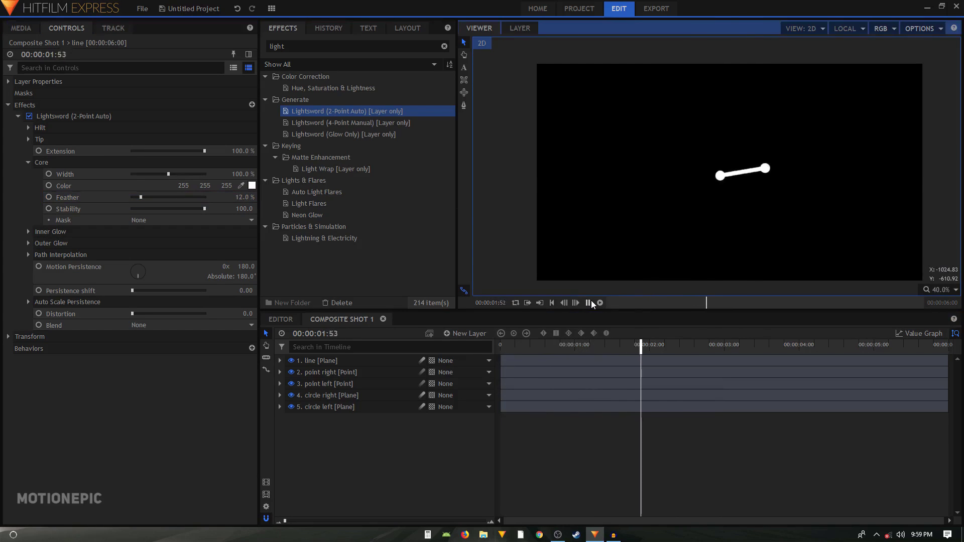